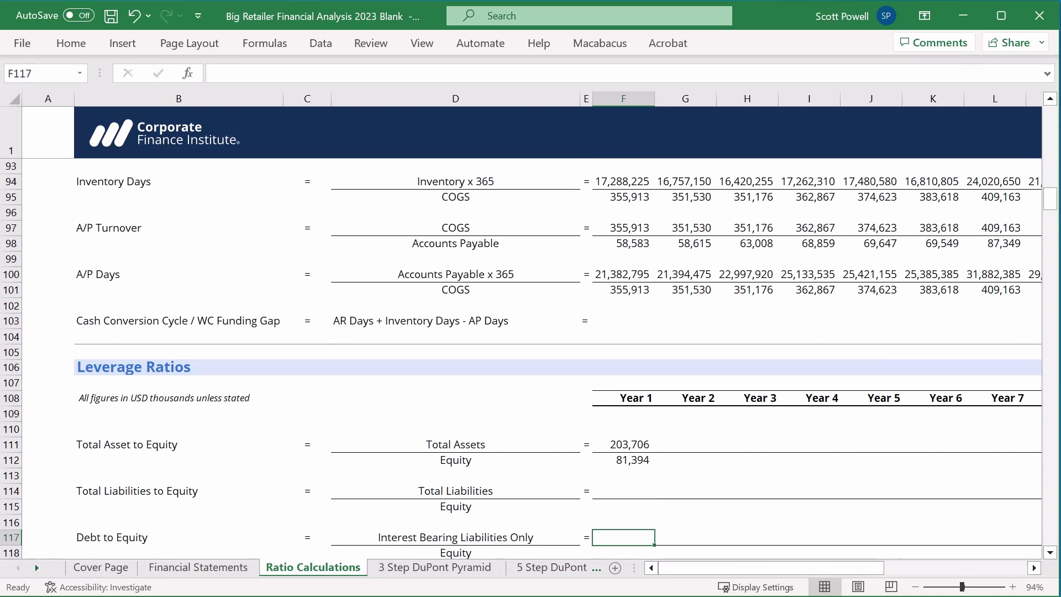
Link the Year 1 equity cell of Total Liabilities to Equity (F115) to the equity figure in F112.
{"action": "type", "text": "+"}
{"action": "key", "text": "Up"}
{"action": "key", "text": "Up"}
{"action": "key", "text": "Up"}
{"action": "key", "text": "Return"}
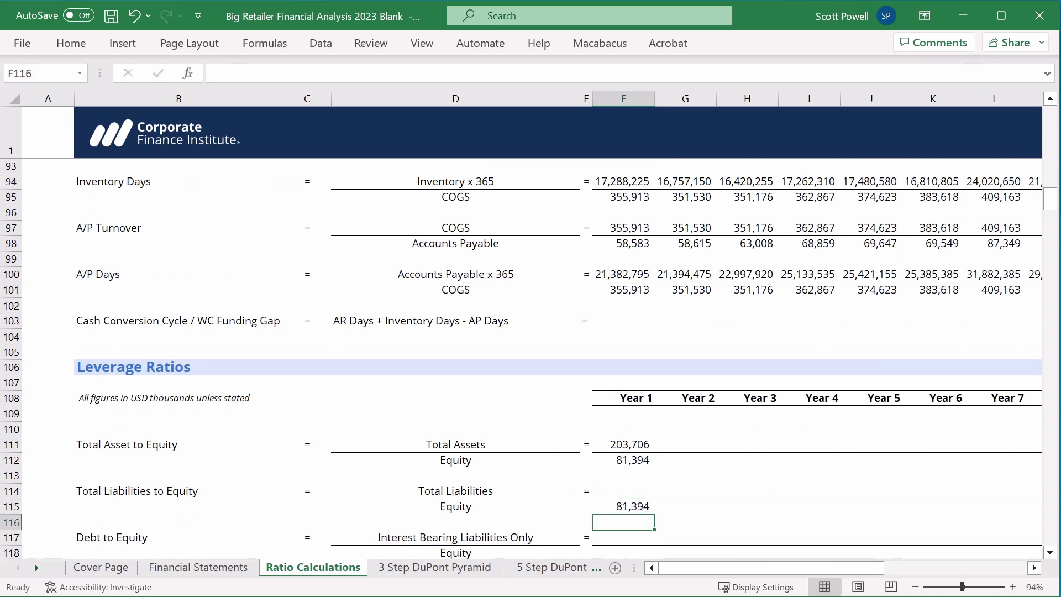
Link the Year 1 equity cell of Debt to Equity (F118) to the equity figure in F115.
{"action": "key", "text": "Down"}
{"action": "key", "text": "Down"}
{"action": "key", "text": "Down"}
{"action": "key", "text": "Up"}
{"action": "type", "text": "+"}
{"action": "key", "text": "Up"}
{"action": "key", "text": "Up"}
{"action": "key", "text": "Up"}
{"action": "key", "text": "Return"}
Link the Year 1 EBITDA cell of Debt to EBITDA (F121) to the EBITDA figure in the EBITDA Margin ratio, F29.
{"action": "key", "text": "Down"}
{"action": "key", "text": "Down"}
{"action": "key", "text": "Down"}
{"action": "key", "text": "Up"}
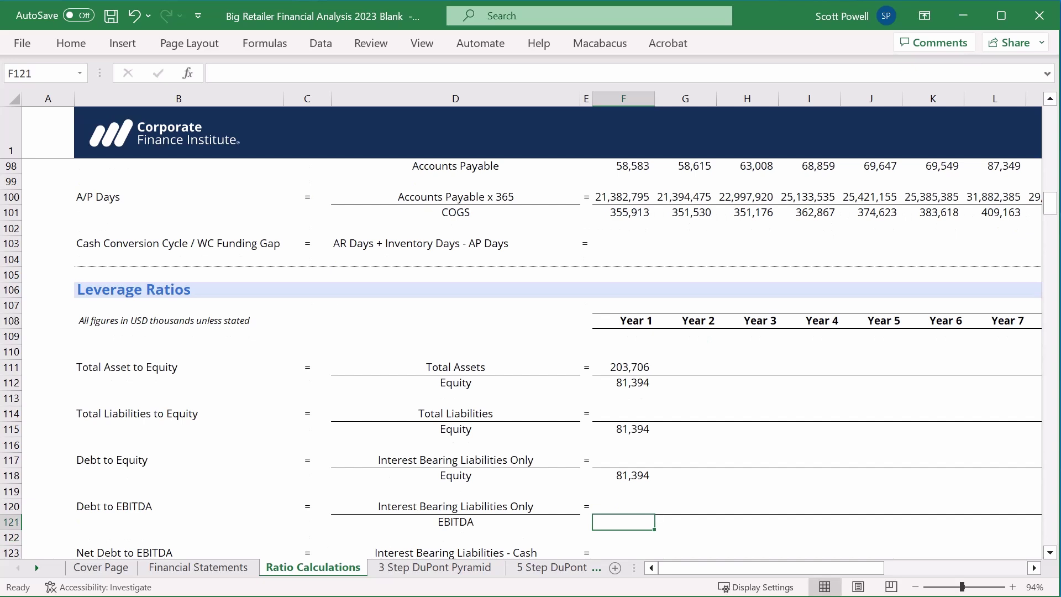
{"action": "type", "text": "+"}
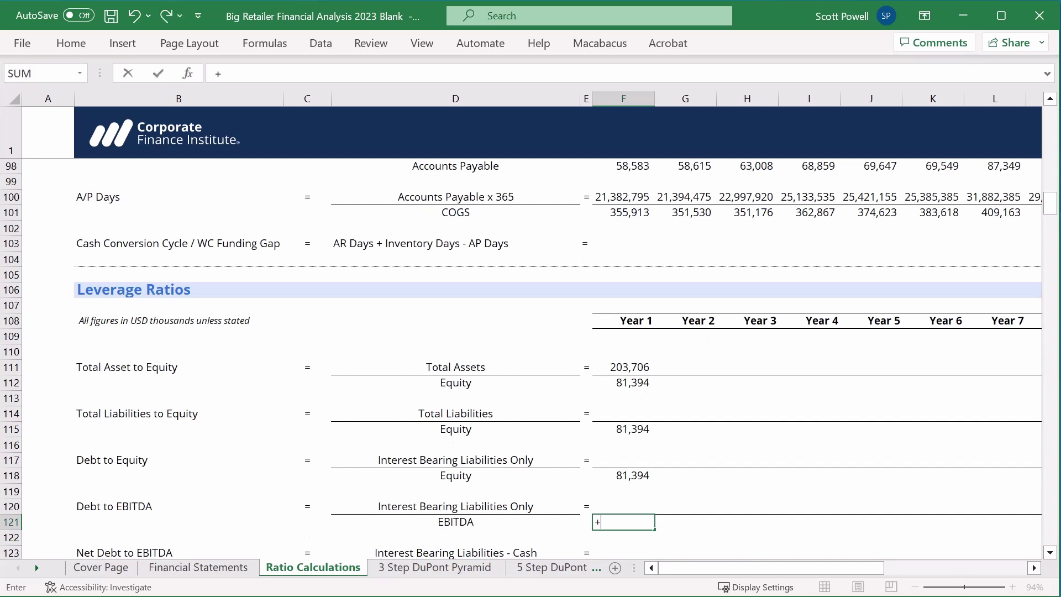
{"action": "scroll", "coordinate": [531, 331], "scroll_direction": "up", "scroll_amount": 17}
{"action": "left_click", "coordinate": [623, 166]}
{"action": "key", "text": "Page_Up"}
{"action": "key", "text": "Page_Up"}
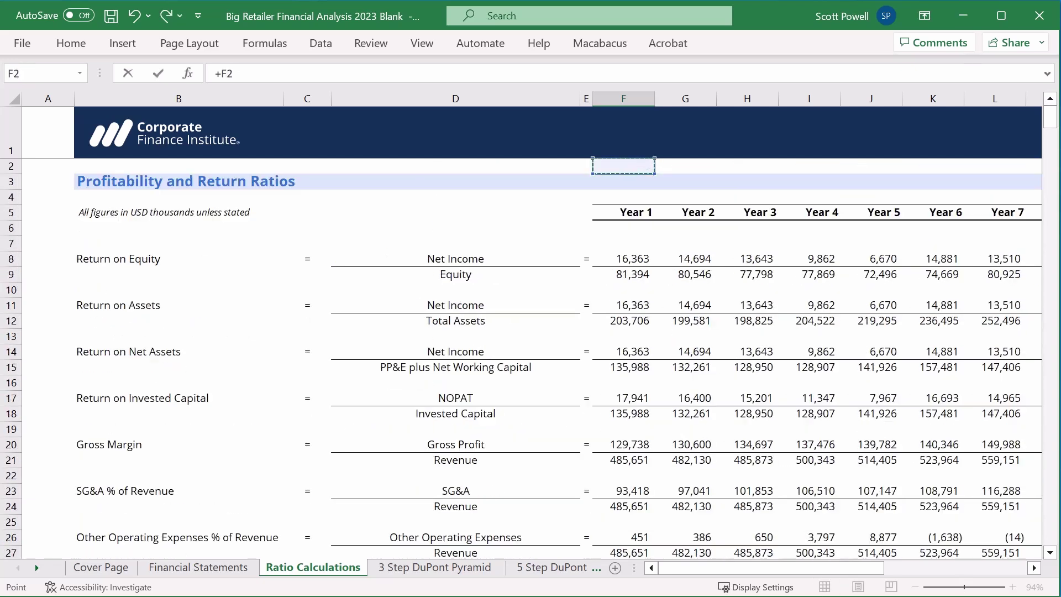
{"action": "key", "text": "Down"}
{"action": "key", "text": "Down"}
{"action": "key", "text": "Down"}
{"action": "key", "text": "Down"}
{"action": "key", "text": "Down"}
{"action": "key", "text": "Down"}
{"action": "key", "text": "Down"}
{"action": "key", "text": "Down"}
{"action": "key", "text": "Down"}
{"action": "key", "text": "Down"}
{"action": "key", "text": "Down"}
{"action": "key", "text": "Down"}
{"action": "key", "text": "Down"}
{"action": "key", "text": "Down"}
{"action": "key", "text": "Down"}
{"action": "key", "text": "Down"}
{"action": "key", "text": "Down"}
{"action": "key", "text": "Down"}
{"action": "key", "text": "Down"}
{"action": "key", "text": "Down"}
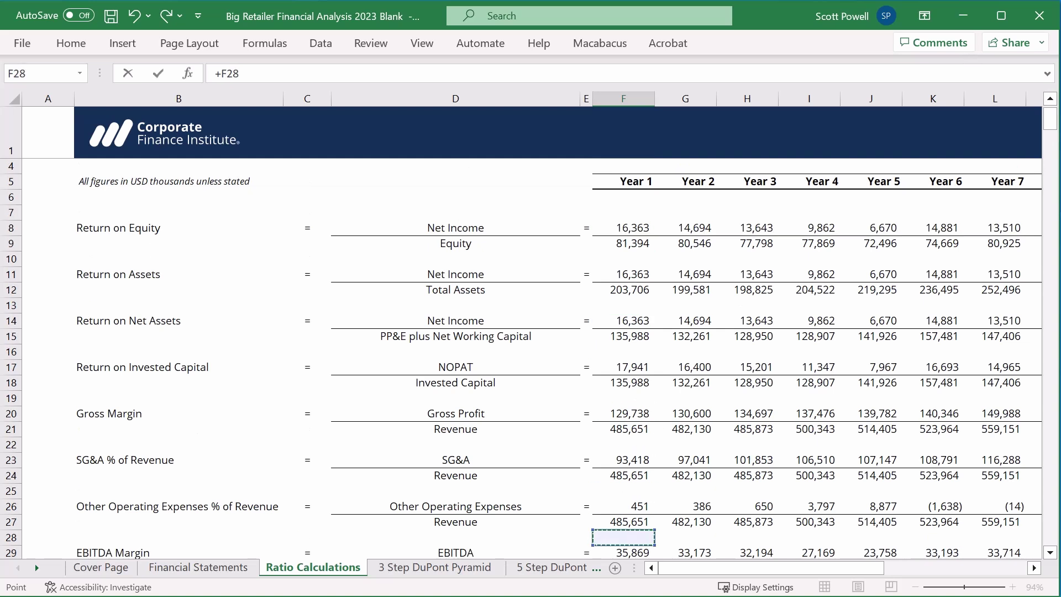
{"action": "key", "text": "Up"}
{"action": "key", "text": "Up"}
{"action": "key", "text": "Up"}
{"action": "key", "text": "Up"}
{"action": "key", "text": "Up"}
{"action": "key", "text": "Up"}
{"action": "key", "text": "Up"}
{"action": "key", "text": "Up"}
{"action": "key", "text": "Up"}
{"action": "key", "text": "Up"}
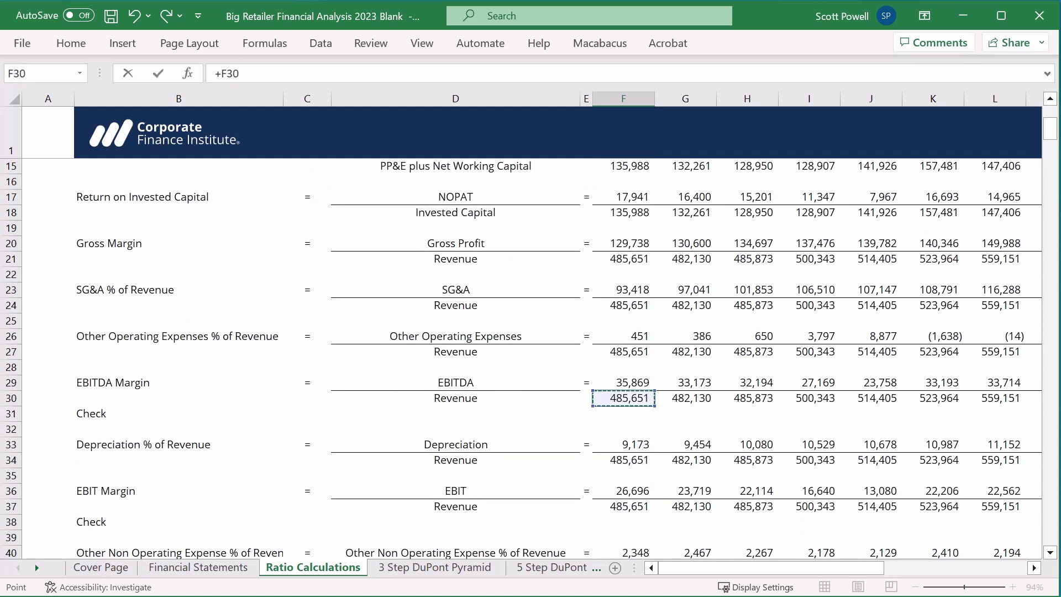
{"action": "key", "text": "Return"}
Link the Year 1 EBITDA cell of Net Debt to EBITDA (F124) to the EBITDA figure in F121.
{"action": "key", "text": "Down"}
{"action": "key", "text": "Down"}
{"action": "type", "text": "+"}
{"action": "key", "text": "Up"}
{"action": "key", "text": "Up"}
{"action": "key", "text": "Up"}
{"action": "key", "text": "Return"}
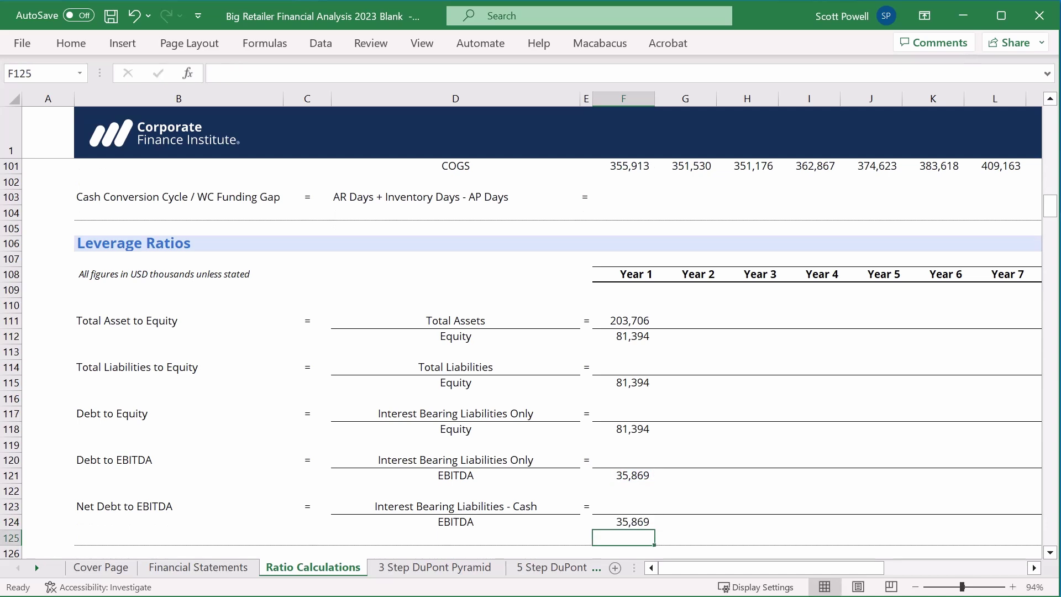
Link the Year 1 interest bearing liabilities cell of Debt to Equity (F117) to Total Interest Bearing Liabilities in F62.
{"action": "key", "text": "Up"}
{"action": "key", "text": "Up"}
{"action": "key", "text": "Up"}
{"action": "key", "text": "Up"}
{"action": "key", "text": "Up"}
{"action": "key", "text": "Up"}
{"action": "key", "text": "Up"}
{"action": "key", "text": "Up"}
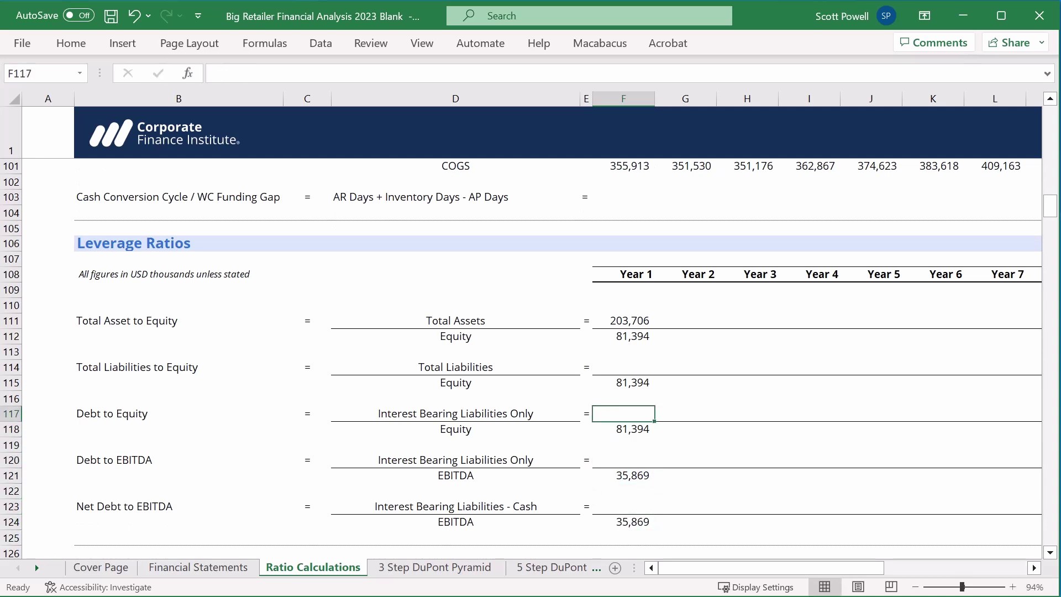
{"action": "type", "text": "+"}
{"action": "key", "text": "Up"}
{"action": "key", "text": "Up"}
{"action": "key", "text": "Up"}
{"action": "key", "text": "Up"}
{"action": "key", "text": "Up"}
{"action": "key", "text": "Up"}
{"action": "key", "text": "Up"}
{"action": "key", "text": "Up"}
{"action": "key", "text": "Up"}
{"action": "key", "text": "Up"}
{"action": "key", "text": "Up"}
{"action": "key", "text": "Up"}
{"action": "key", "text": "Up"}
{"action": "key", "text": "Up"}
{"action": "key", "text": "Up"}
{"action": "key", "text": "Up"}
{"action": "key", "text": "Up"}
{"action": "key", "text": "Up"}
{"action": "key", "text": "Up"}
{"action": "key", "text": "Up"}
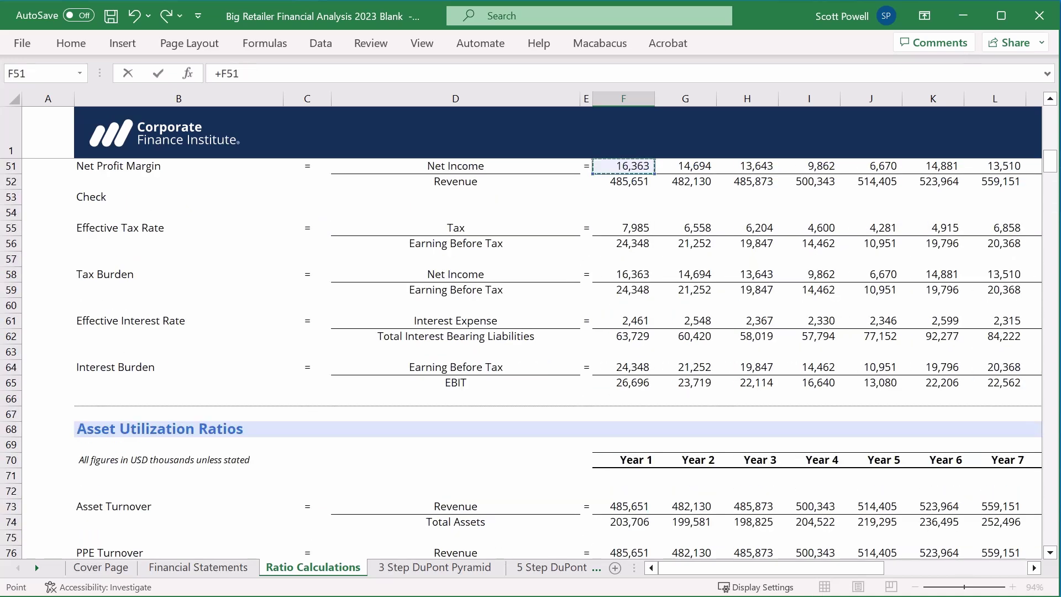
{"action": "key", "text": "Down"}
{"action": "key", "text": "Down"}
{"action": "key", "text": "Down"}
{"action": "key", "text": "Down"}
{"action": "key", "text": "Down"}
{"action": "key", "text": "Down"}
{"action": "key", "text": "Down"}
{"action": "key", "text": "Down"}
{"action": "key", "text": "Down"}
{"action": "key", "text": "Down"}
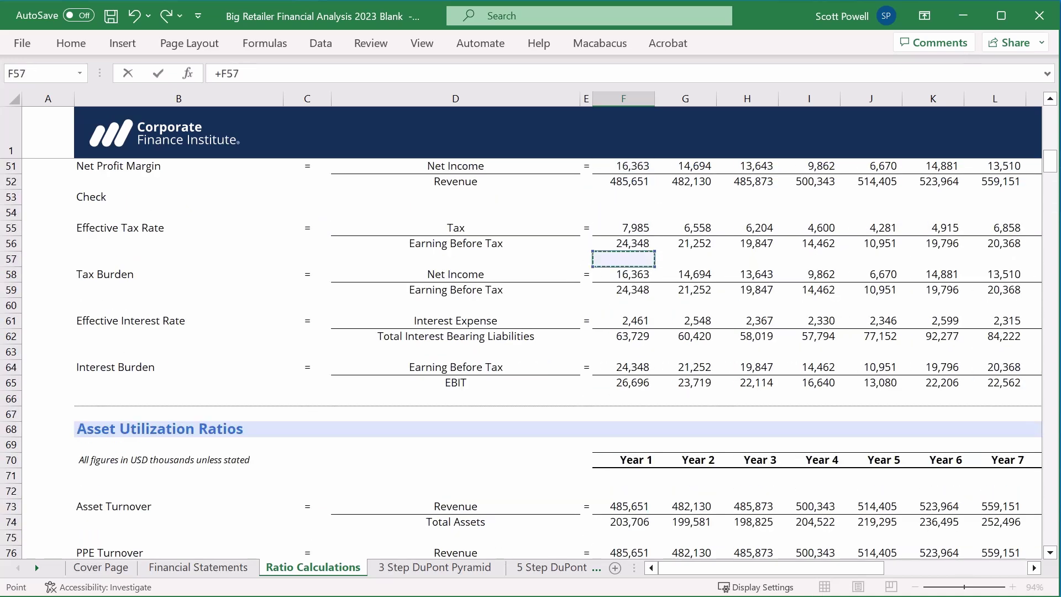
{"action": "key", "text": "Down"}
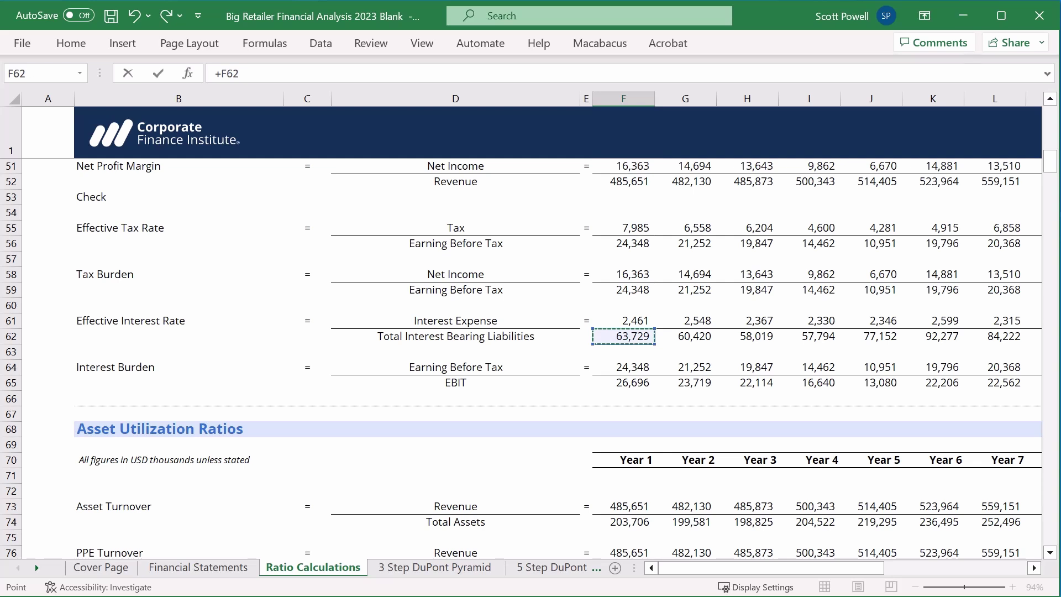
{"action": "key", "text": "Return"}
Link the Year 1 interest bearing liabilities cell of Debt to EBITDA (F120) to F117.
{"action": "key", "text": "Down"}
{"action": "key", "text": "Down"}
{"action": "key", "text": "Down"}
{"action": "key", "text": "Up"}
{"action": "type", "text": "+"}
{"action": "key", "text": "Up"}
{"action": "key", "text": "Up"}
{"action": "key", "text": "Up"}
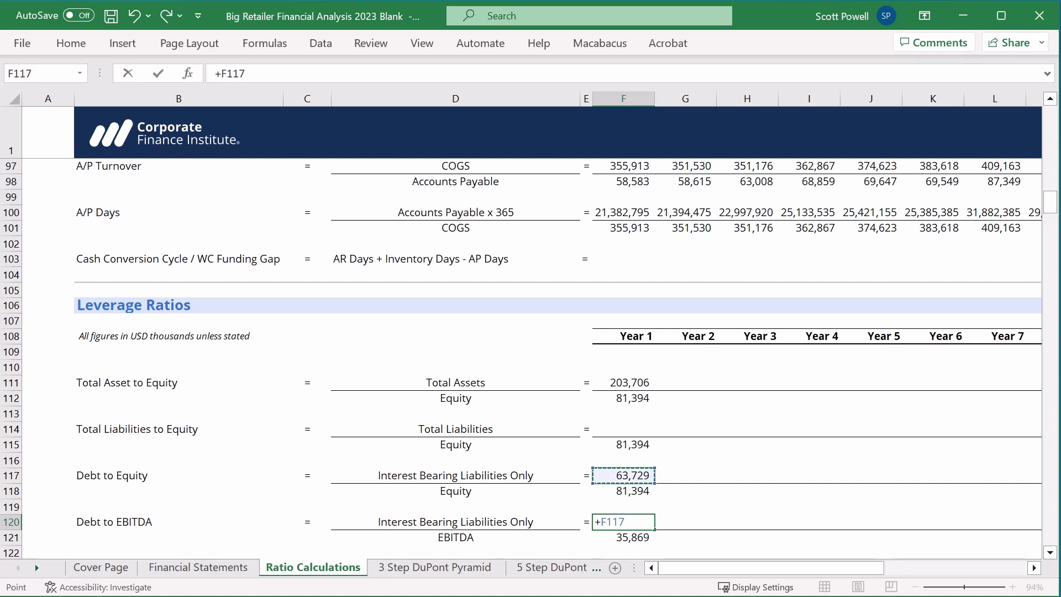
{"action": "key", "text": "Return"}
Calculate the Year 1 net debt numerator of Net Debt to EBITDA (F123) as interest bearing liabilities in F120 minus Cash in F80.
{"action": "key", "text": "Down"}
{"action": "key", "text": "Down"}
{"action": "key", "text": "Down"}
{"action": "key", "text": "Up"}
{"action": "type", "text": "+"}
{"action": "key", "text": "Up"}
{"action": "key", "text": "Up"}
{"action": "key", "text": "Up"}
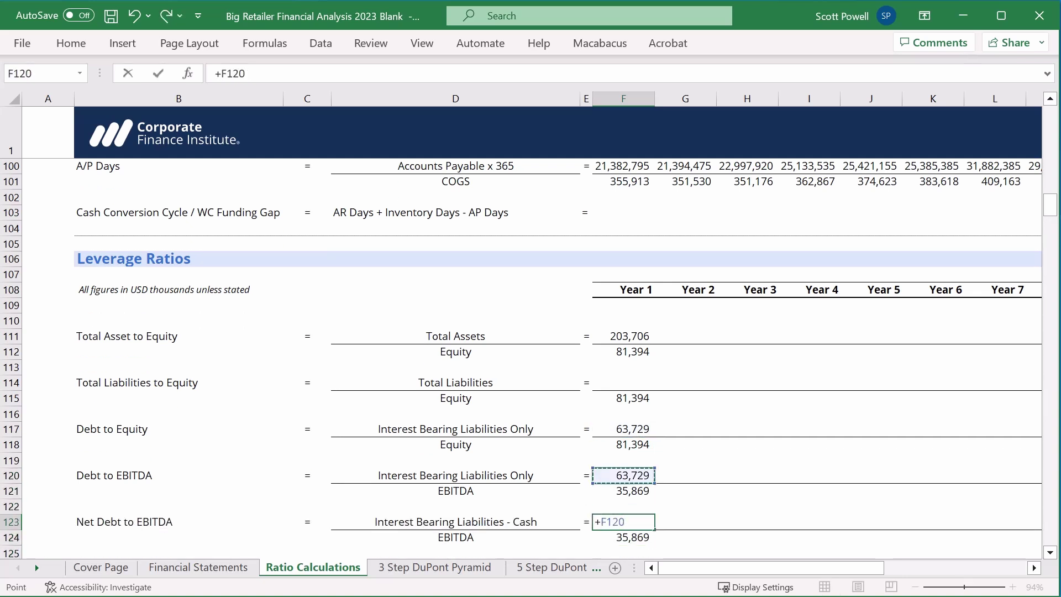
{"action": "type", "text": "-"}
{"action": "key", "text": "Up"}
{"action": "key", "text": "Up"}
{"action": "key", "text": "Up"}
{"action": "key", "text": "Up"}
{"action": "key", "text": "Up"}
{"action": "key", "text": "Up"}
{"action": "key", "text": "Up"}
{"action": "key", "text": "Up"}
{"action": "key", "text": "Up"}
{"action": "key", "text": "Up"}
{"action": "key", "text": "Up"}
{"action": "key", "text": "Up"}
{"action": "key", "text": "Up"}
{"action": "key", "text": "Up"}
{"action": "key", "text": "Up"}
{"action": "key", "text": "Up"}
{"action": "key", "text": "Up"}
{"action": "key", "text": "Up"}
{"action": "key", "text": "Up"}
{"action": "key", "text": "Up"}
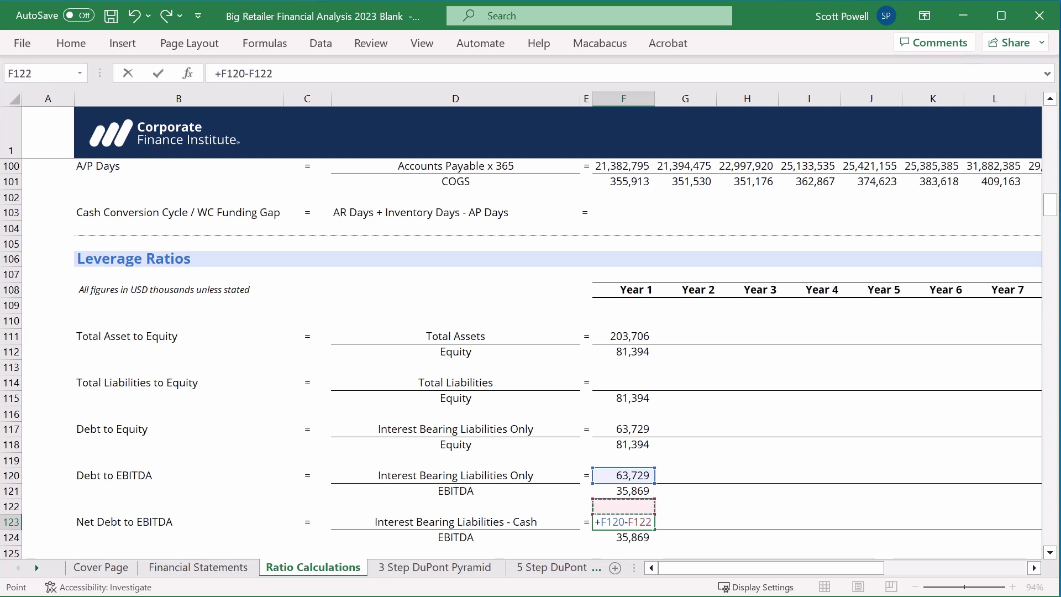
{"action": "key", "text": "Up"}
{"action": "key", "text": "Up"}
{"action": "key", "text": "Up"}
{"action": "key", "text": "Up"}
{"action": "key", "text": "Up"}
{"action": "key", "text": "Up"}
{"action": "key", "text": "Up"}
{"action": "key", "text": "Up"}
{"action": "key", "text": "Up"}
{"action": "key", "text": "Up"}
{"action": "key", "text": "Up"}
{"action": "key", "text": "Up"}
{"action": "key", "text": "Up"}
{"action": "key", "text": "Up"}
{"action": "key", "text": "Up"}
{"action": "key", "text": "Up"}
{"action": "key", "text": "Up"}
{"action": "key", "text": "Up"}
{"action": "key", "text": "Up"}
{"action": "key", "text": "Up"}
{"action": "key", "text": "Down"}
{"action": "key", "text": "Down"}
{"action": "key", "text": "Down"}
{"action": "key", "text": "Down"}
{"action": "key", "text": "Down"}
{"action": "key", "text": "Down"}
{"action": "key", "text": "Down"}
{"action": "key", "text": "Down"}
{"action": "key", "text": "Down"}
{"action": "key", "text": "Down"}
{"action": "key", "text": "Down"}
{"action": "key", "text": "Up"}
{"action": "key", "text": "Up"}
{"action": "key", "text": "Up"}
{"action": "key", "text": "Up"}
{"action": "key", "text": "Up"}
{"action": "key", "text": "Up"}
{"action": "key", "text": "Up"}
{"action": "key", "text": "Up"}
{"action": "key", "text": "Up"}
{"action": "key", "text": "Up"}
{"action": "key", "text": "Up"}
{"action": "key", "text": "Up"}
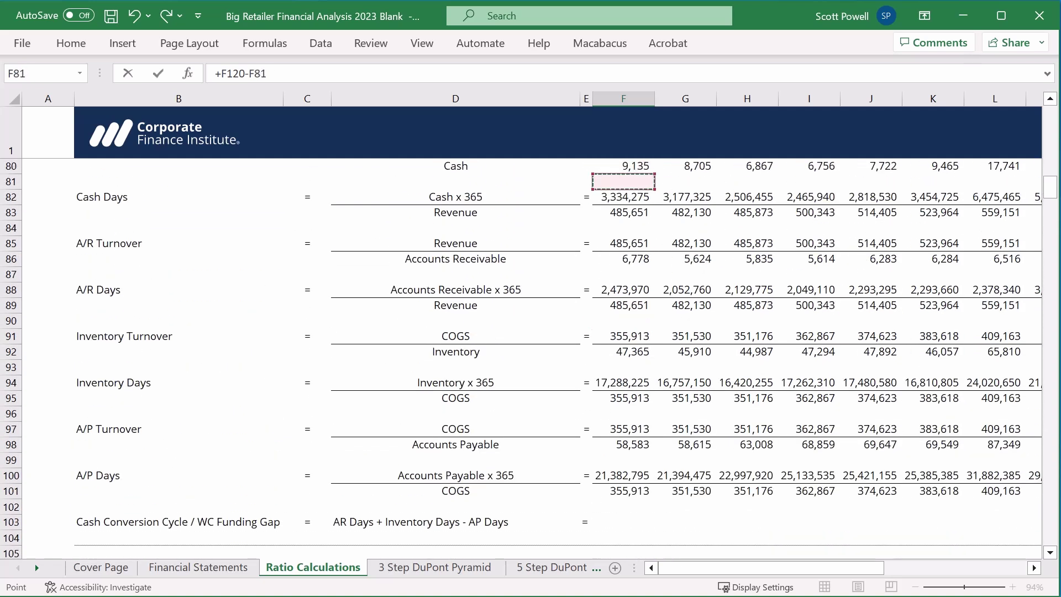
{"action": "key", "text": "Down"}
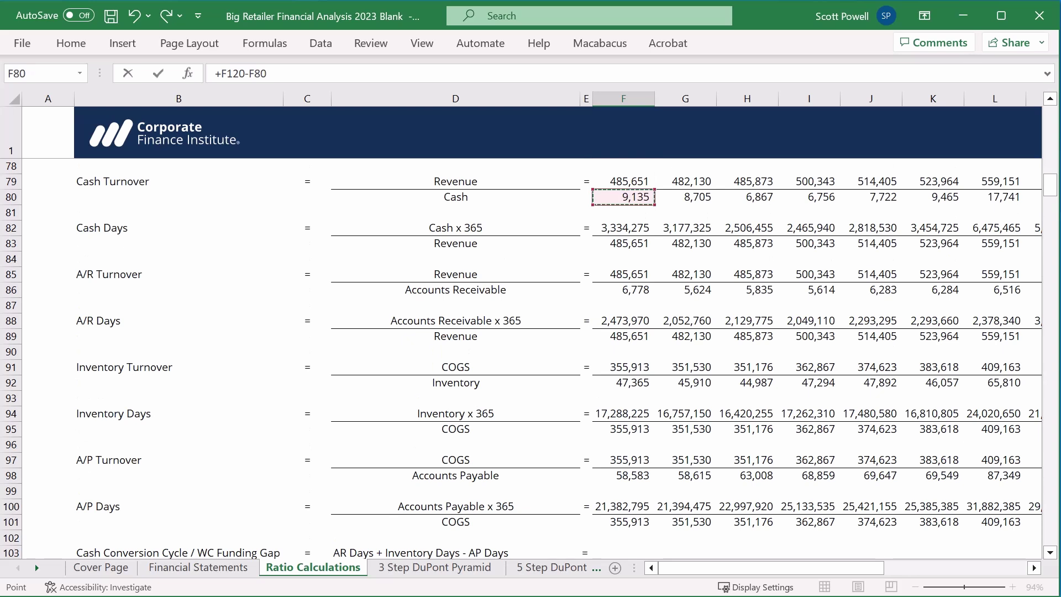
{"action": "key", "text": "Return"}
Link the Year 1 Total Liabilities cell of Total Liabilities to Equity (F114) to Total Liabilities in F94 of the Financial Statements sheet.
{"action": "key", "text": "Down"}
{"action": "key", "text": "Down"}
{"action": "key", "text": "Down"}
{"action": "key", "text": "Down"}
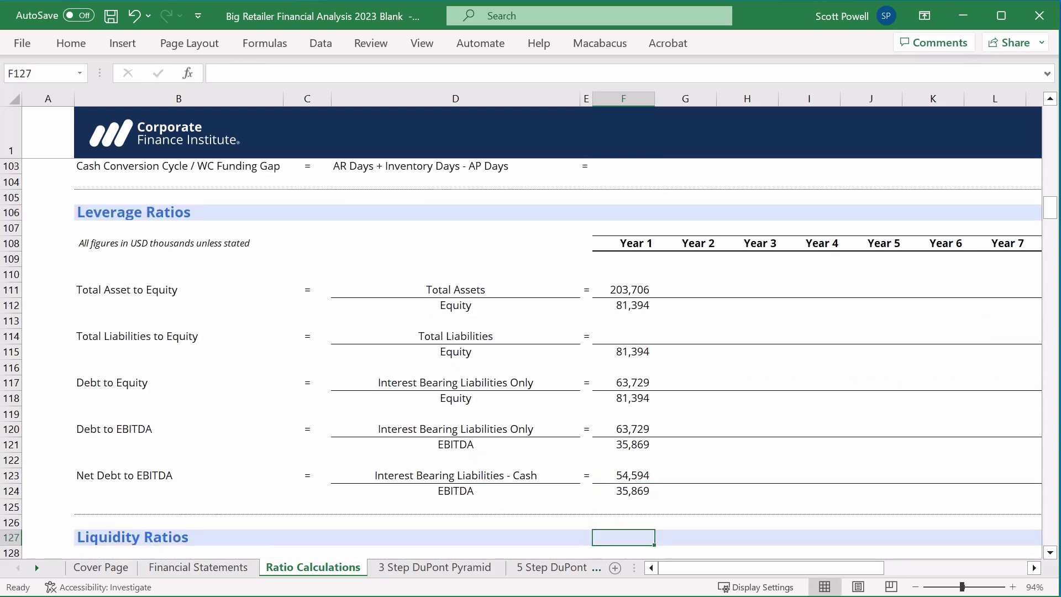
{"action": "key", "text": "Up"}
{"action": "key", "text": "Up"}
{"action": "key", "text": "Up"}
{"action": "key", "text": "Up"}
{"action": "key", "text": "Up"}
{"action": "key", "text": "Up"}
{"action": "key", "text": "Up"}
{"action": "key", "text": "Up"}
{"action": "key", "text": "Up"}
{"action": "key", "text": "Up"}
{"action": "key", "text": "Up"}
{"action": "key", "text": "Up"}
{"action": "key", "text": "Up"}
{"action": "key", "text": "Up"}
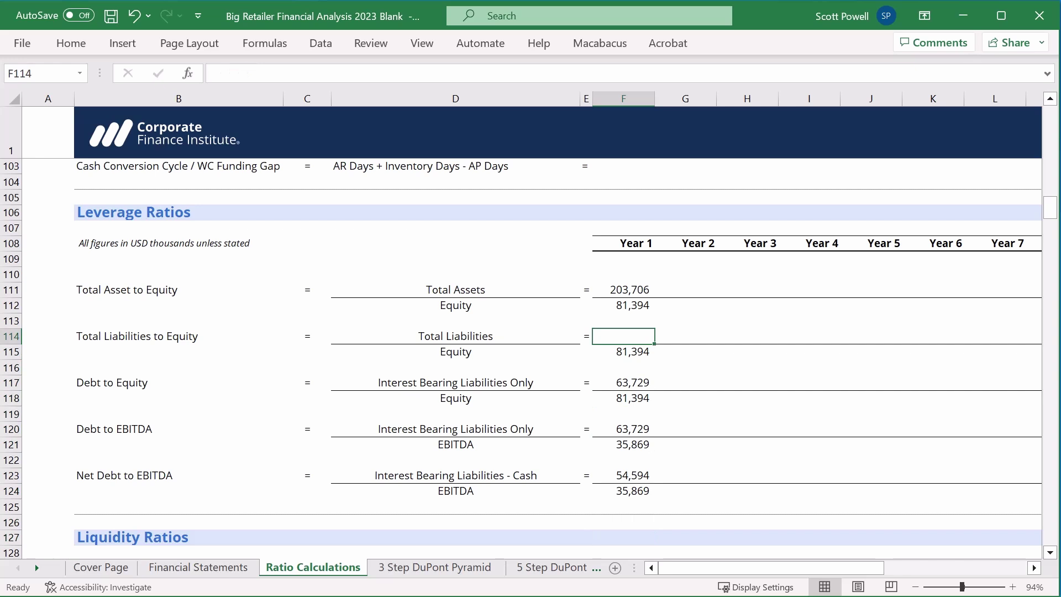
{"action": "type", "text": "="}
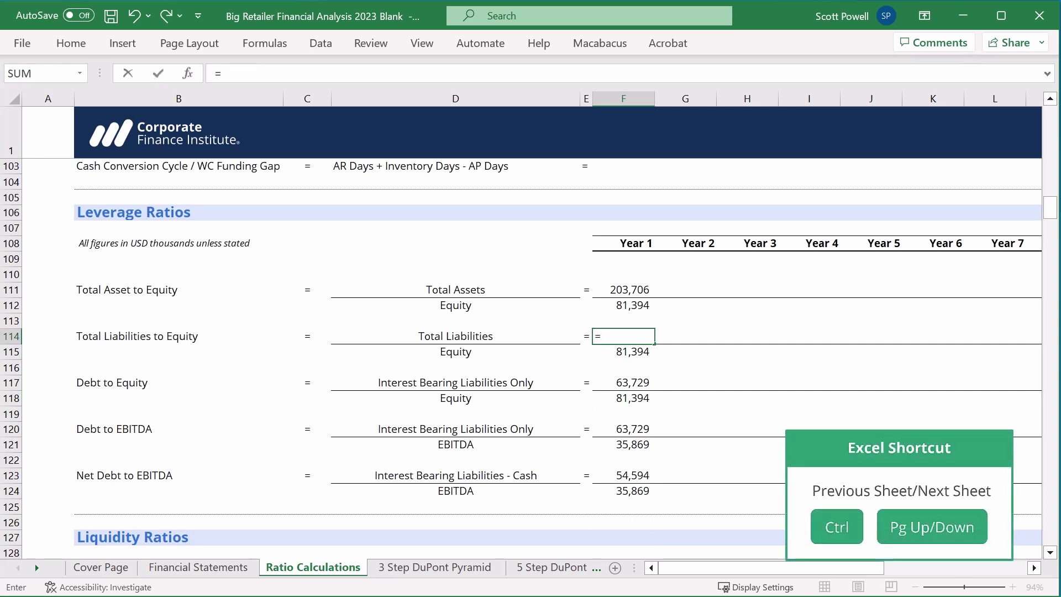
{"action": "key", "text": "ctrl+Page_Up"}
{"action": "key", "text": "Down"}
{"action": "key", "text": "Down"}
{"action": "key", "text": "Down"}
{"action": "key", "text": "Down"}
{"action": "key", "text": "Down"}
{"action": "key", "text": "Down"}
{"action": "key", "text": "Down"}
{"action": "key", "text": "Down"}
{"action": "key", "text": "Down"}
{"action": "key", "text": "Down"}
{"action": "key", "text": "Down"}
{"action": "key", "text": "Down"}
{"action": "key", "text": "Down"}
{"action": "key", "text": "Down"}
{"action": "key", "text": "Down"}
{"action": "key", "text": "Down"}
{"action": "key", "text": "Down"}
{"action": "key", "text": "Down"}
{"action": "key", "text": "Down"}
{"action": "key", "text": "Down"}
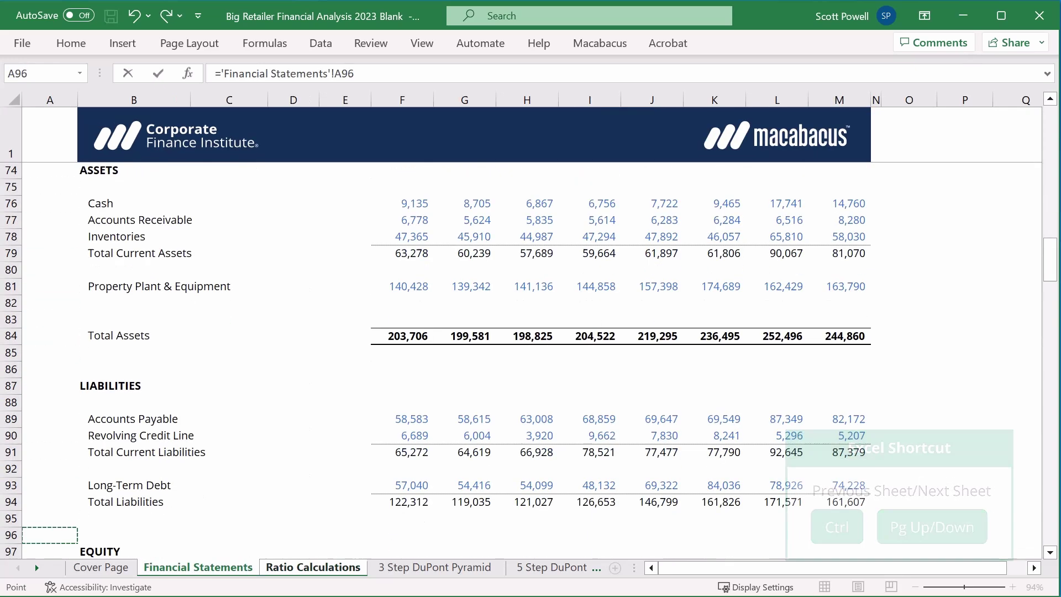
{"action": "key", "text": "Down"}
{"action": "key", "text": "Down"}
{"action": "key", "text": "Down"}
{"action": "key", "text": "Down"}
{"action": "key", "text": "Down"}
{"action": "key", "text": "Down"}
{"action": "key", "text": "Up"}
{"action": "key", "text": "Up"}
{"action": "key", "text": "Up"}
{"action": "key", "text": "Up"}
{"action": "key", "text": "Up"}
{"action": "key", "text": "Up"}
{"action": "key", "text": "Up"}
{"action": "key", "text": "Up"}
{"action": "key", "text": "Up"}
{"action": "key", "text": "Down"}
{"action": "key", "text": "Right"}
{"action": "key", "text": "Right"}
{"action": "key", "text": "Right"}
{"action": "key", "text": "Right"}
{"action": "key", "text": "Right"}
{"action": "key", "text": "Return"}
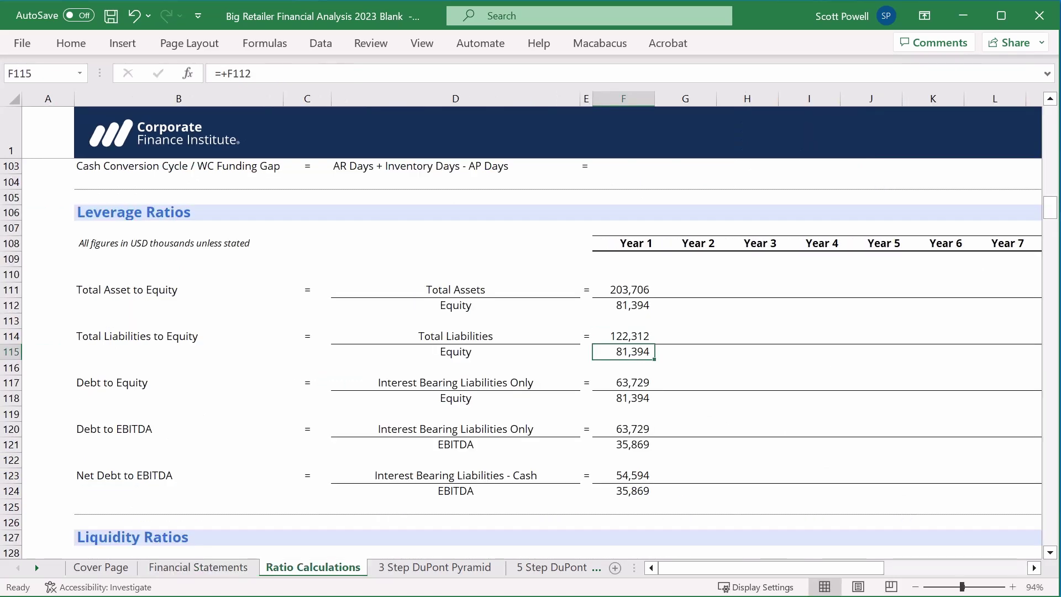
Fill the Year 1 Leverage Ratios inputs in F111:F124 right through Year 8 in column M.
{"action": "key", "text": "Up"}
{"action": "key", "text": "Up"}
{"action": "key", "text": "Up"}
{"action": "key", "text": "Up"}
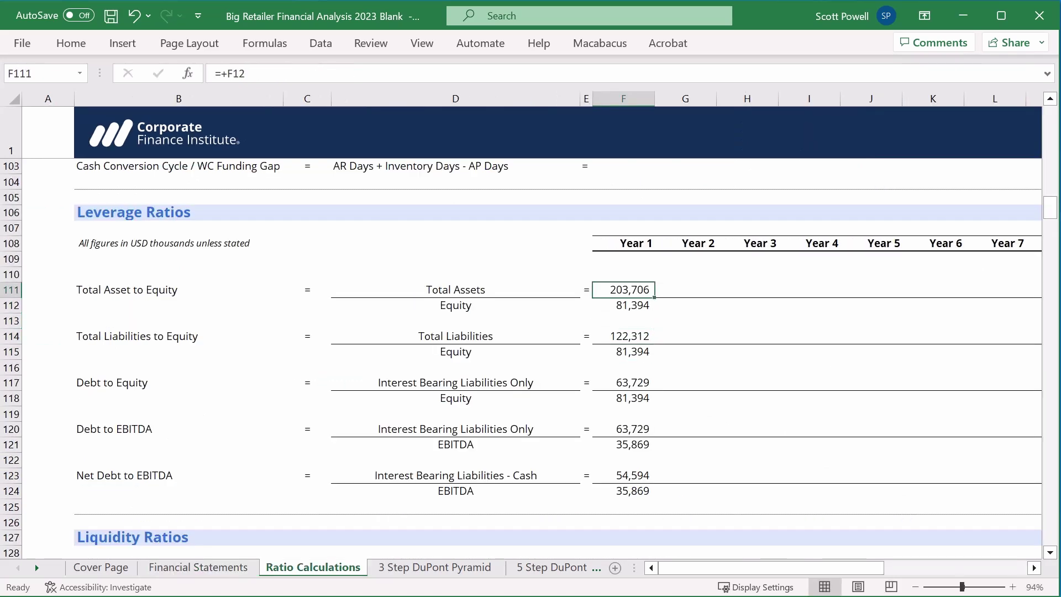
{"action": "key", "text": "shift+Down"}
{"action": "key", "text": "shift+Down"}
{"action": "key", "text": "shift+Down"}
{"action": "key", "text": "shift+Down"}
{"action": "key", "text": "shift+Down"}
{"action": "key", "text": "shift+Down"}
{"action": "key", "text": "shift+Down"}
{"action": "key", "text": "shift+Down"}
{"action": "key", "text": "shift+Down"}
{"action": "key", "text": "shift+Down"}
{"action": "key", "text": "shift+Down"}
{"action": "key", "text": "shift+Down"}
{"action": "key", "text": "shift+Down"}
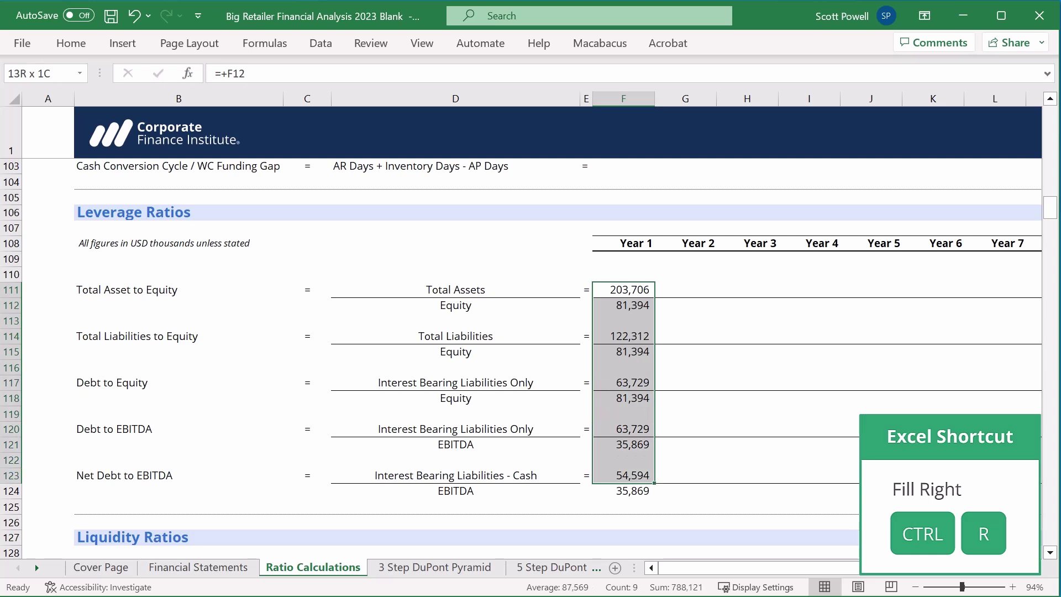
{"action": "key", "text": "shift+Right"}
{"action": "key", "text": "shift+Right"}
{"action": "key", "text": "shift+Right"}
{"action": "key", "text": "shift+Right"}
{"action": "key", "text": "shift+Right"}
{"action": "key", "text": "shift+Right"}
{"action": "key", "text": "shift+Right"}
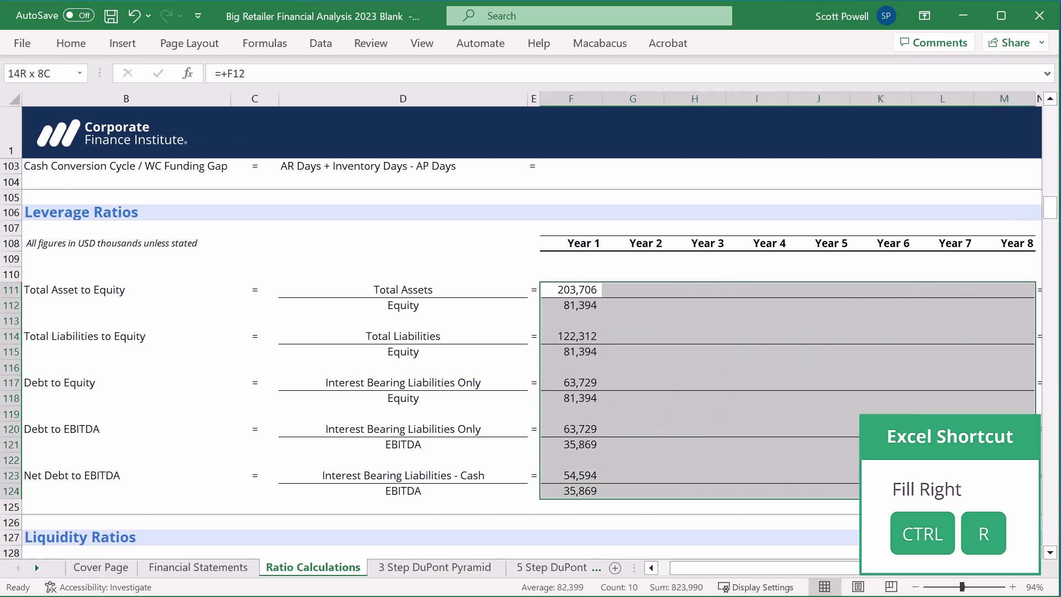
{"action": "key", "text": "ctrl+r"}
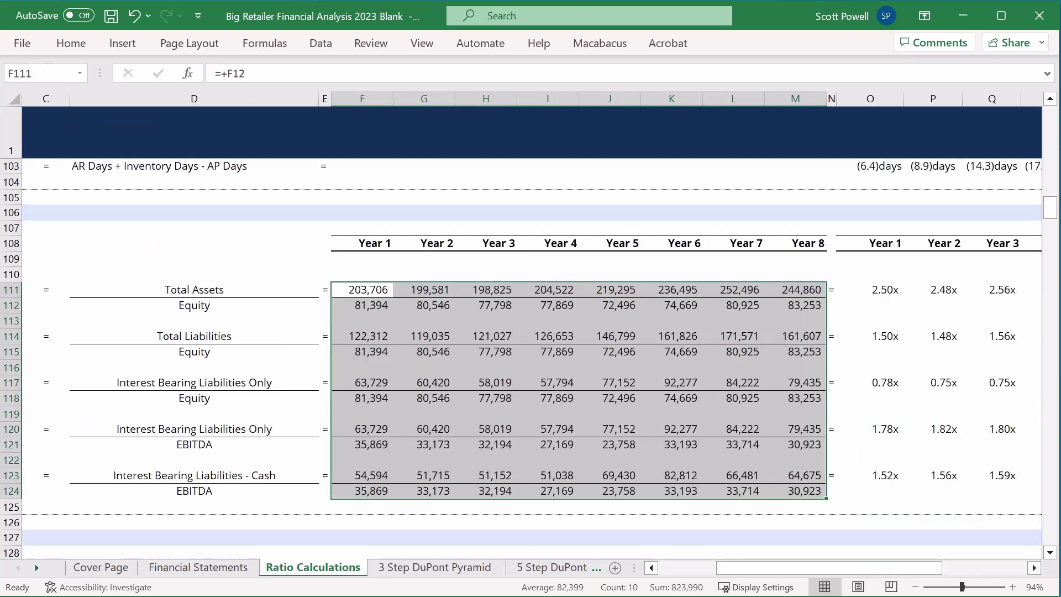
Review the calculated leverage ratios beside the filled inputs, from Total Asset to Equity down to Debt to EBITDA.
{"action": "key", "text": "Right"}
{"action": "key", "text": "Right"}
{"action": "key", "text": "Right"}
{"action": "key", "text": "Right"}
{"action": "key", "text": "Right"}
{"action": "key", "text": "Right"}
{"action": "key", "text": "Right"}
{"action": "key", "text": "Right"}
{"action": "key", "text": "Right"}
{"action": "key", "text": "Right"}
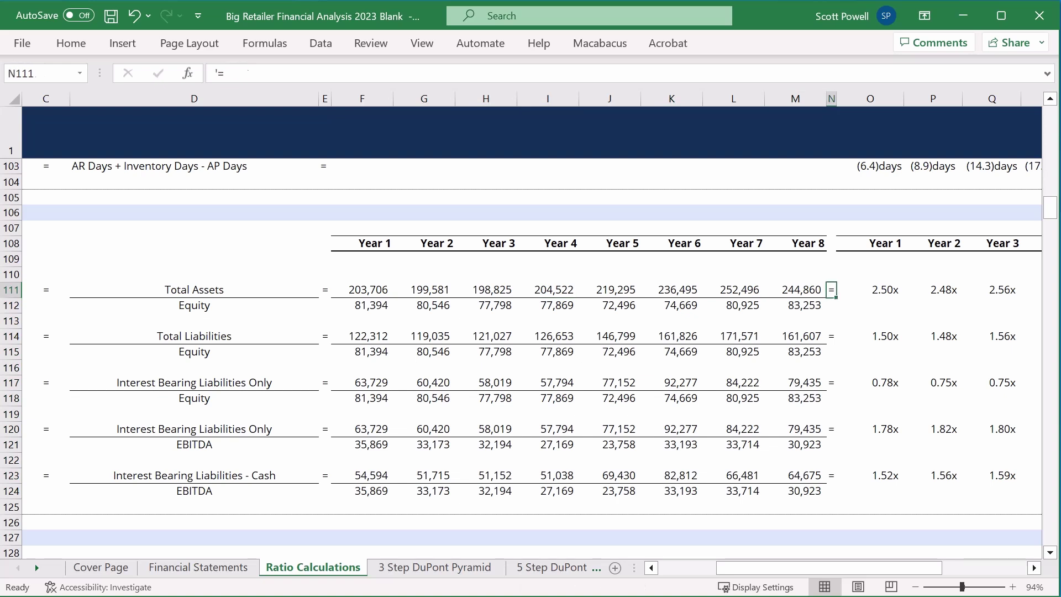
{"action": "key", "text": "Down"}
{"action": "key", "text": "Down"}
{"action": "key", "text": "Down"}
{"action": "key", "text": "Down"}
{"action": "key", "text": "Down"}
{"action": "key", "text": "Down"}
{"action": "key", "text": "Down"}
{"action": "key", "text": "Down"}
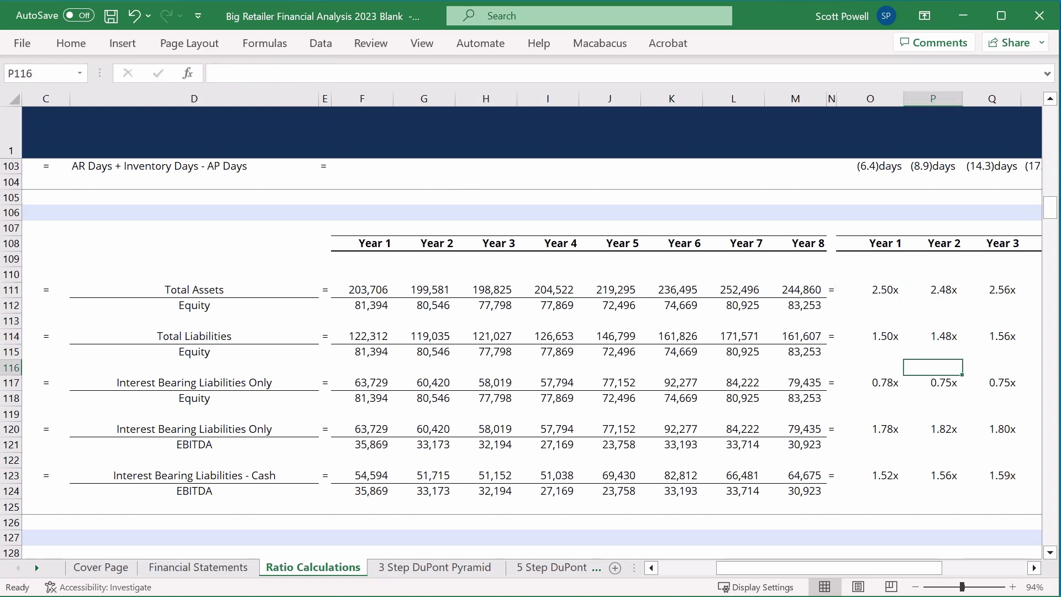
{"action": "key", "text": "Down"}
{"action": "key", "text": "Left"}
{"action": "key", "text": "Left"}
{"action": "key", "text": "Left"}
{"action": "key", "text": "Left"}
{"action": "key", "text": "Left"}
{"action": "key", "text": "Left"}
{"action": "key", "text": "Left"}
{"action": "key", "text": "Left"}
{"action": "key", "text": "Left"}
{"action": "key", "text": "Left"}
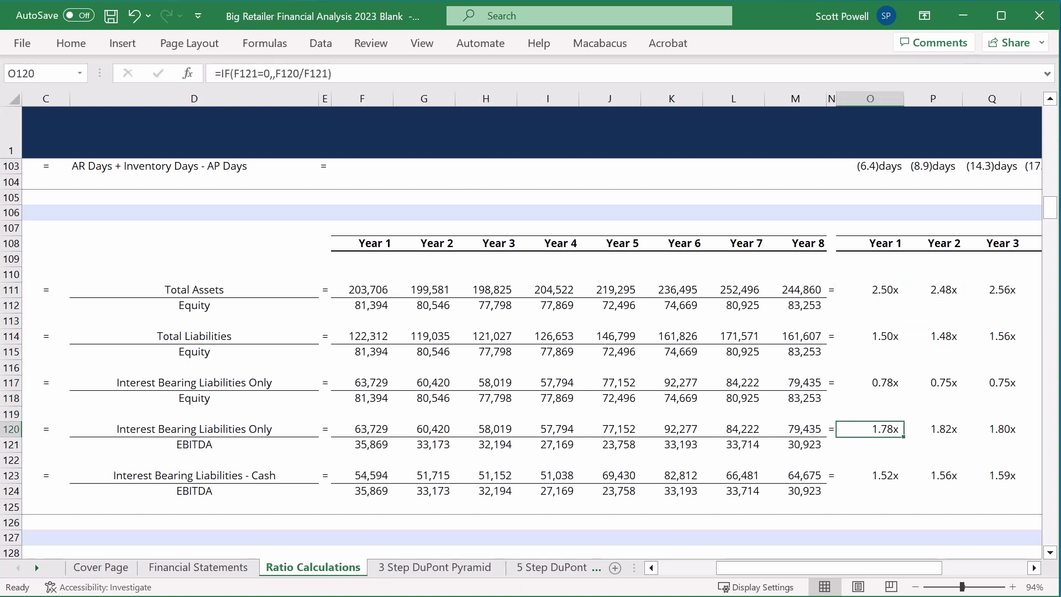
Examine the Debt to EBITDA ratio in row 120 year by year, comparing Year 1 with the later years.
{"action": "key", "text": "Left"}
{"action": "key", "text": "Left"}
{"action": "key", "text": "Down"}
{"action": "key", "text": "Right"}
{"action": "key", "text": "Left"}
{"action": "key", "text": "Up"}
{"action": "key", "text": "Right"}
{"action": "key", "text": "Right"}
{"action": "key", "text": "Right"}
{"action": "key", "text": "Right"}
{"action": "key", "text": "Right"}
{"action": "key", "text": "Right"}
{"action": "key", "text": "Right"}
{"action": "key", "text": "Right"}
{"action": "key", "text": "Right"}
{"action": "key", "text": "Right"}
{"action": "key", "text": "Right"}
{"action": "key", "text": "Right"}
{"action": "key", "text": "Right"}
{"action": "key", "text": "Right"}
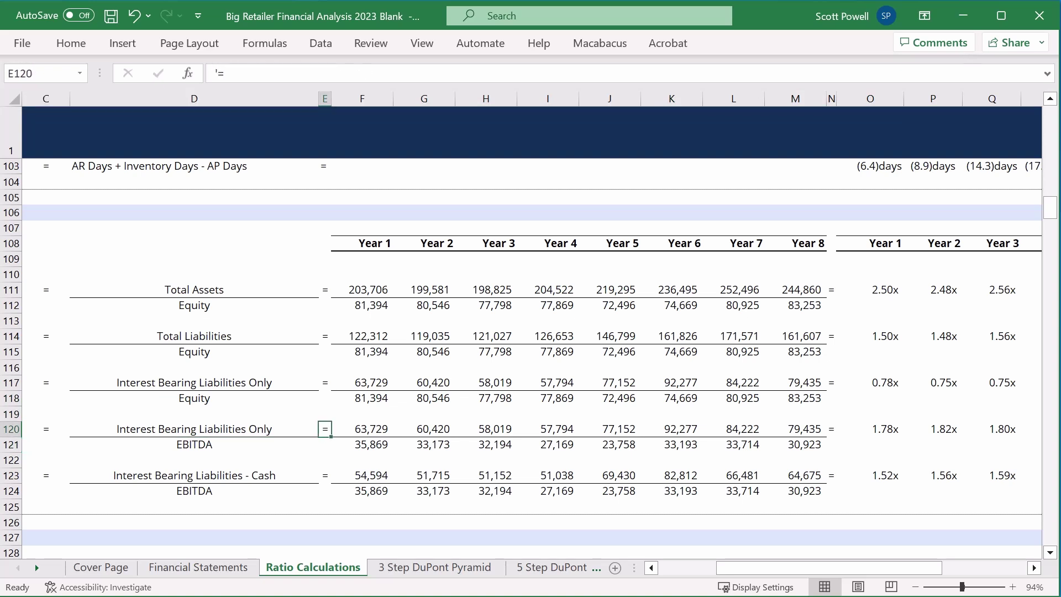
{"action": "key", "text": "Right"}
{"action": "key", "text": "Right"}
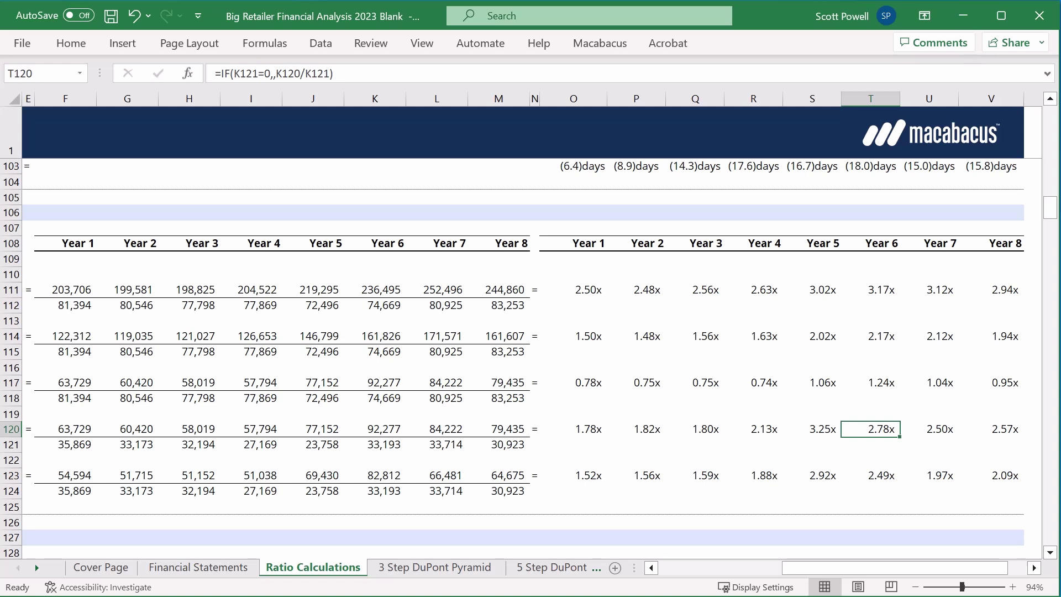
Select the Debt to EBITDA ratios for Years 1 to 8 (O120:V120) to examine their trend.
{"action": "key", "text": "Left"}
{"action": "key", "text": "Left"}
{"action": "key", "text": "Left"}
{"action": "key", "text": "Left"}
{"action": "key", "text": "Left"}
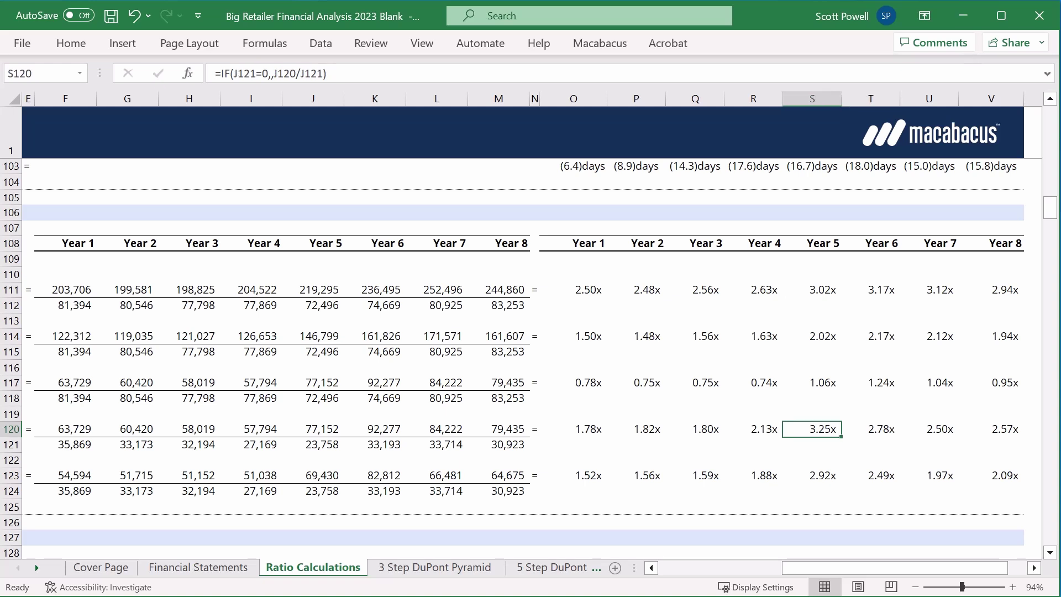
{"action": "key", "text": "shift+Right"}
{"action": "key", "text": "shift+Right"}
{"action": "key", "text": "shift+Right"}
{"action": "key", "text": "shift+Right"}
{"action": "key", "text": "shift+Right"}
{"action": "key", "text": "shift+Right"}
{"action": "key", "text": "shift+Right"}
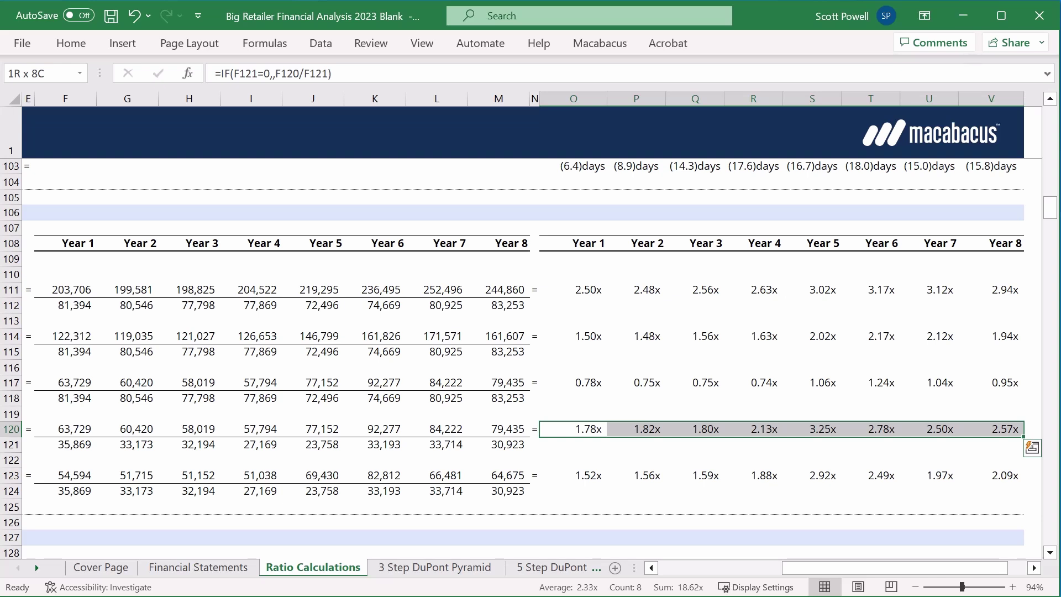
{"action": "key", "text": "Left"}
{"action": "key", "text": "Left"}
{"action": "key", "text": "Left"}
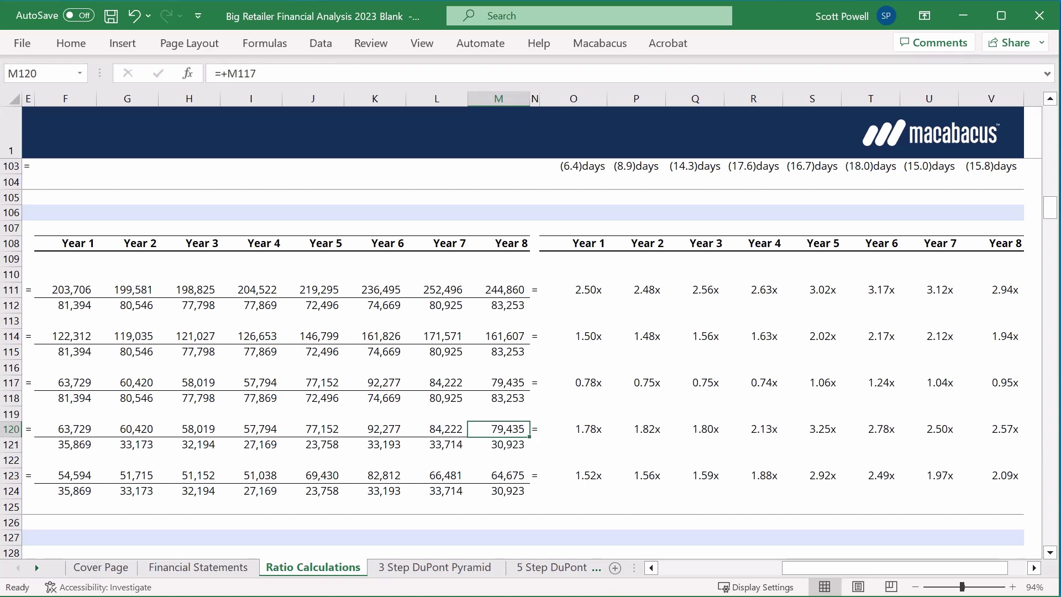
{"action": "key", "text": "Home"}
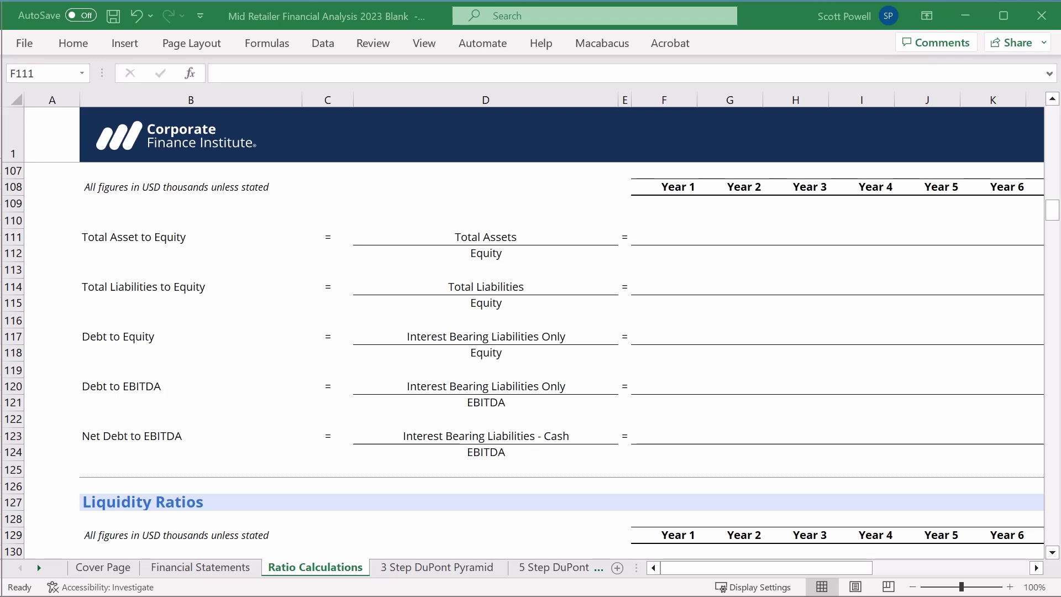
In the Mid Retailer workbook, link the Year 1 Total Assets cell of Total Asset to Equity (F111) to Total Assets in F12.
{"action": "left_click", "coordinate": [663, 237]}
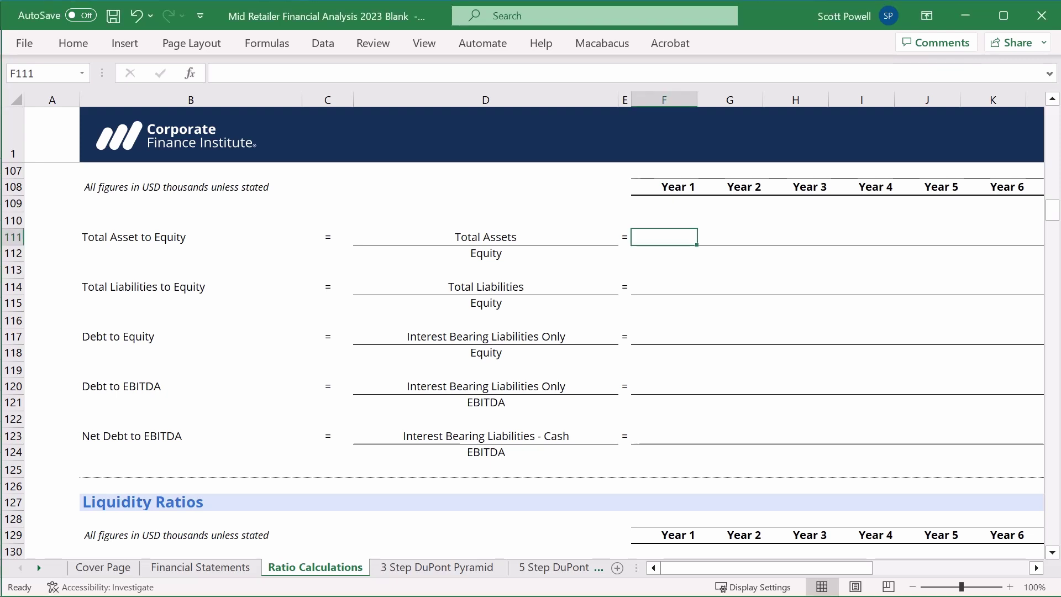
{"action": "type", "text": "+"}
{"action": "key", "text": "Up"}
{"action": "key", "text": "Up"}
{"action": "key", "text": "Up"}
{"action": "key", "text": "Up"}
{"action": "key", "text": "Up"}
{"action": "key", "text": "Up"}
{"action": "key", "text": "Up"}
{"action": "key", "text": "Up"}
{"action": "key", "text": "Up"}
{"action": "key", "text": "Up"}
{"action": "key", "text": "Up"}
{"action": "key", "text": "Up"}
{"action": "key", "text": "Up"}
{"action": "key", "text": "Up"}
{"action": "key", "text": "Up"}
{"action": "key", "text": "Up"}
{"action": "key", "text": "Up"}
{"action": "key", "text": "Up"}
{"action": "key", "text": "Up"}
{"action": "key", "text": "Up"}
{"action": "scroll", "coordinate": [552, 354], "scroll_direction": "up", "scroll_amount": 9}
{"action": "scroll", "coordinate": [553, 354], "scroll_direction": "up", "scroll_amount": 20}
{"action": "left_click", "coordinate": [663, 170]}
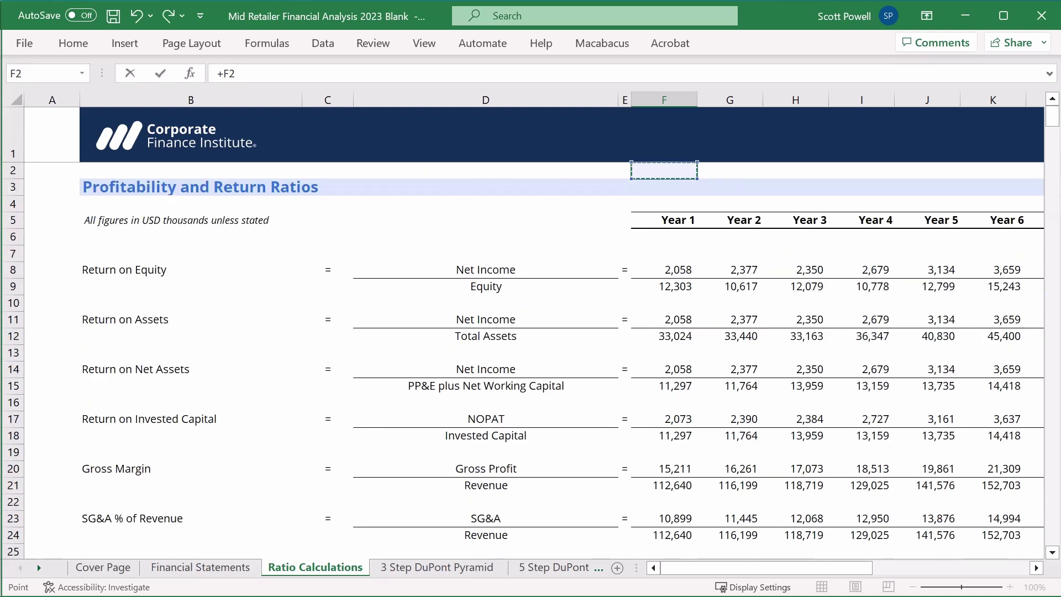
{"action": "key", "text": "Down"}
{"action": "key", "text": "Down"}
{"action": "key", "text": "Down"}
{"action": "key", "text": "Down"}
{"action": "key", "text": "Down"}
{"action": "key", "text": "Down"}
{"action": "key", "text": "Down"}
{"action": "key", "text": "Down"}
{"action": "key", "text": "Down"}
{"action": "key", "text": "Down"}
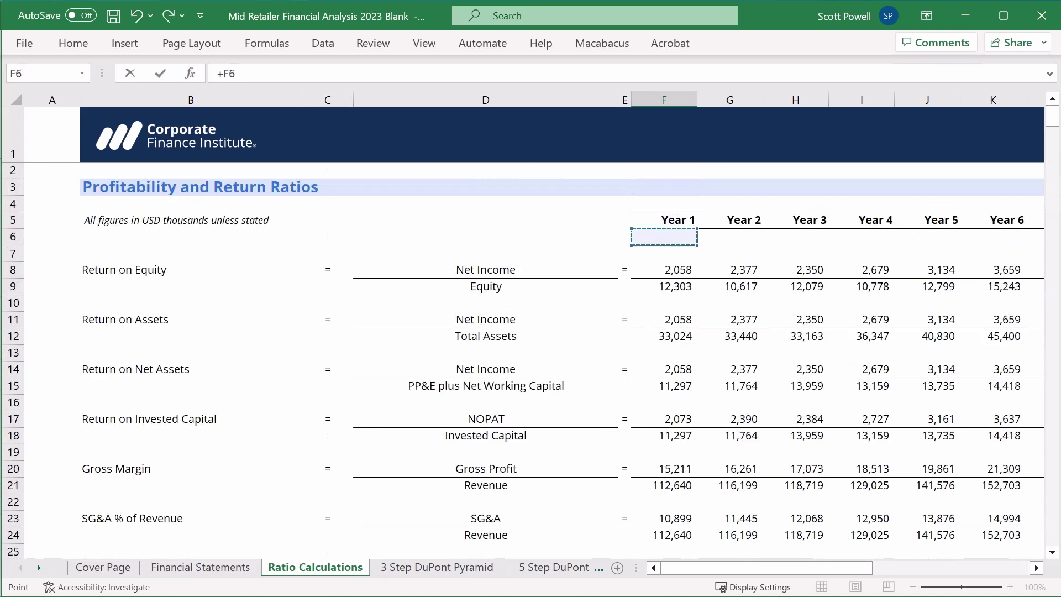
{"action": "key", "text": "Return"}
Link the Year 1 Equity cell of Total Asset to Equity (F112) to Equity in F9.
{"action": "type", "text": "+"}
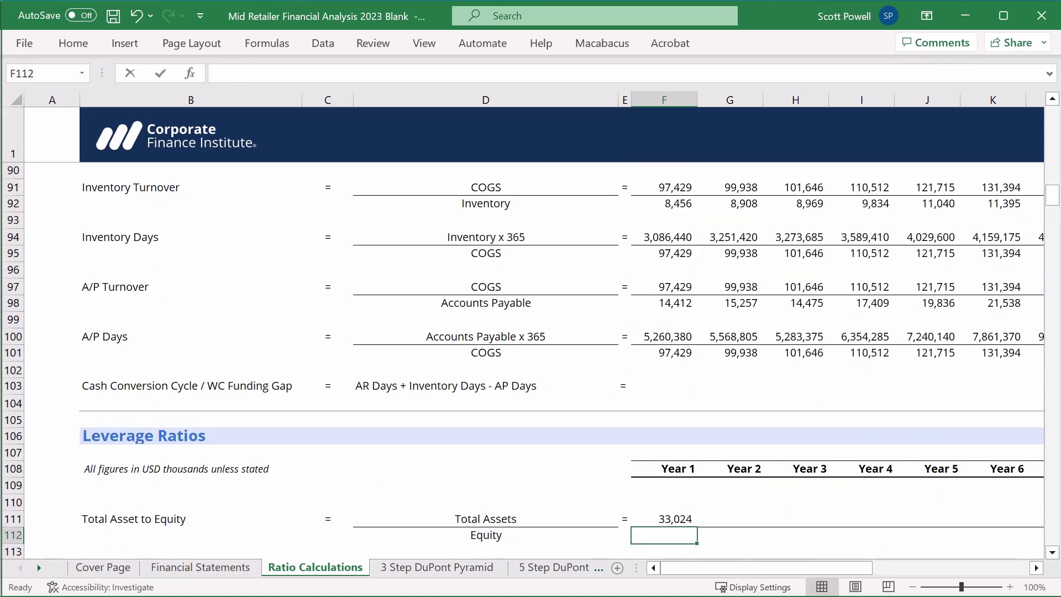
{"action": "key", "text": "ctrl+Up"}
{"action": "key", "text": "ctrl+Up"}
{"action": "key", "text": "ctrl+Up"}
{"action": "key", "text": "ctrl+Up"}
{"action": "key", "text": "ctrl+Up"}
{"action": "key", "text": "ctrl+Up"}
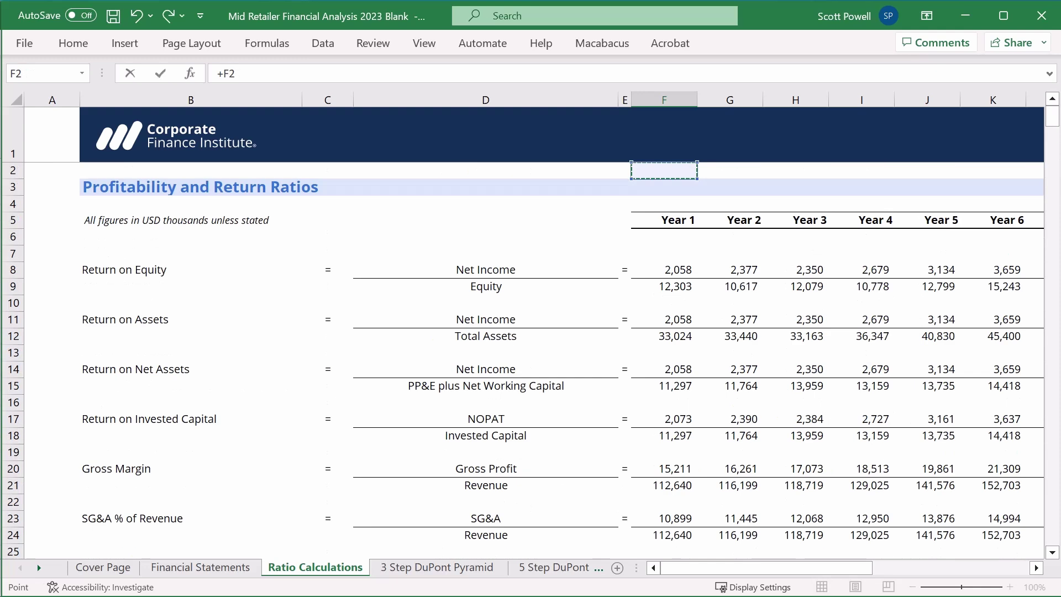
{"action": "key", "text": "Down"}
{"action": "key", "text": "Down"}
{"action": "key", "text": "Down"}
{"action": "key", "text": "Down"}
{"action": "key", "text": "Down"}
{"action": "key", "text": "Down"}
{"action": "key", "text": "Down"}
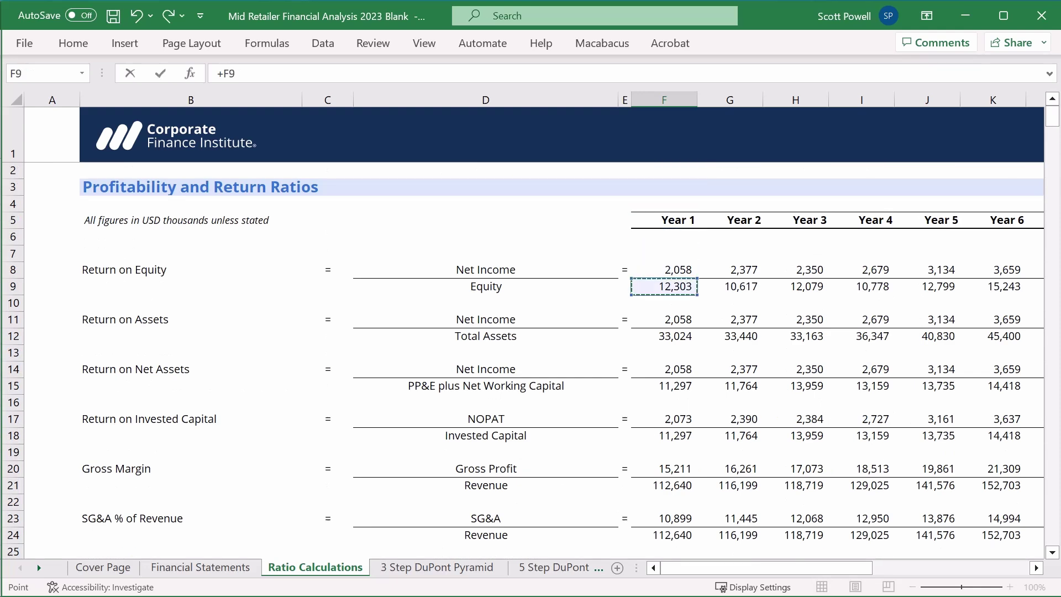
{"action": "key", "text": "Return"}
Link the Year 1 Equity cell of Total Liabilities to Equity (F115) to the Equity value in F112.
{"action": "key", "text": "Down"}
{"action": "key", "text": "Down"}
{"action": "key", "text": "Down"}
{"action": "key", "text": "Down"}
{"action": "key", "text": "Down"}
{"action": "key", "text": "Down"}
{"action": "key", "text": "Down"}
{"action": "key", "text": "Down"}
{"action": "key", "text": "Down"}
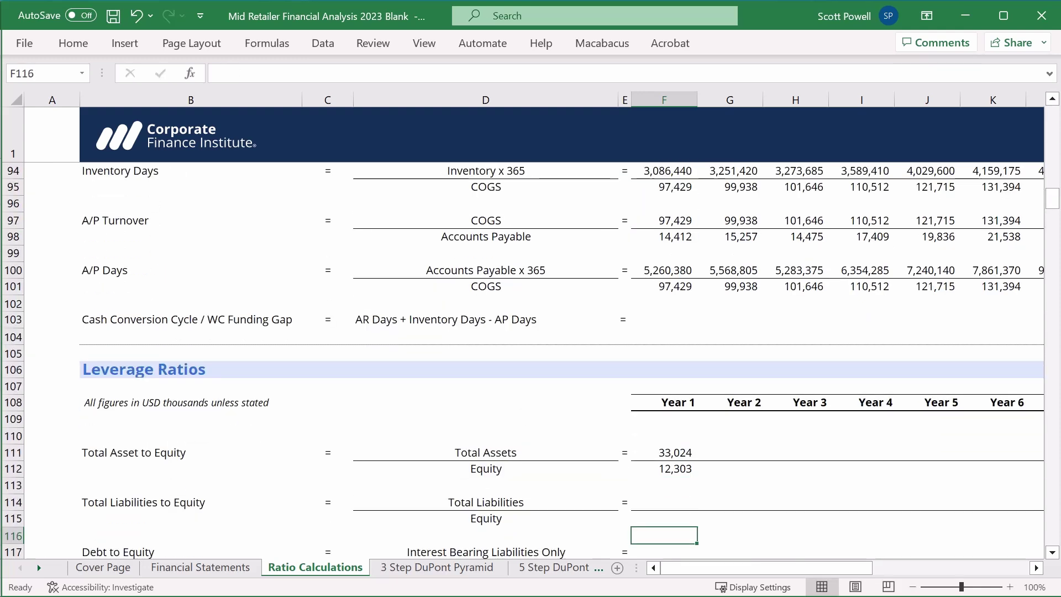
{"action": "key", "text": "Up"}
{"action": "key", "text": "Up"}
{"action": "key", "text": "Up"}
{"action": "key", "text": "Up"}
{"action": "key", "text": "Up"}
{"action": "key", "text": "Up"}
{"action": "key", "text": "Up"}
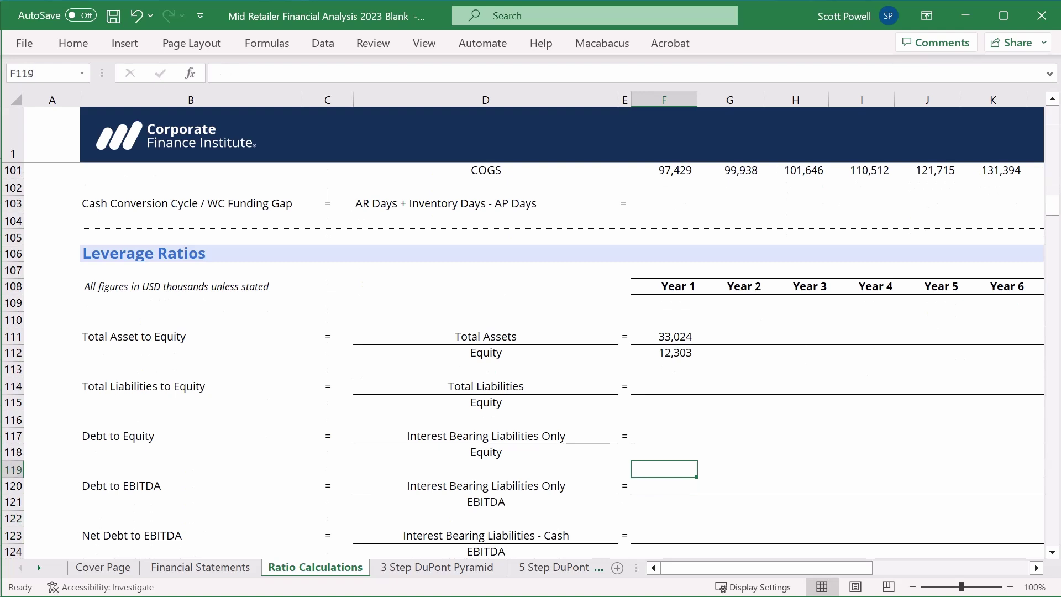
{"action": "type", "text": "+"}
{"action": "key", "text": "Up"}
{"action": "key", "text": "Up"}
{"action": "key", "text": "Up"}
{"action": "key", "text": "Return"}
Link the Year 1 Equity cell of Debt to Equity (F118) to the Equity value in F115.
{"action": "key", "text": "Down"}
{"action": "key", "text": "Down"}
{"action": "type", "text": "+"}
{"action": "key", "text": "Up"}
{"action": "key", "text": "Up"}
{"action": "key", "text": "Up"}
{"action": "key", "text": "Return"}
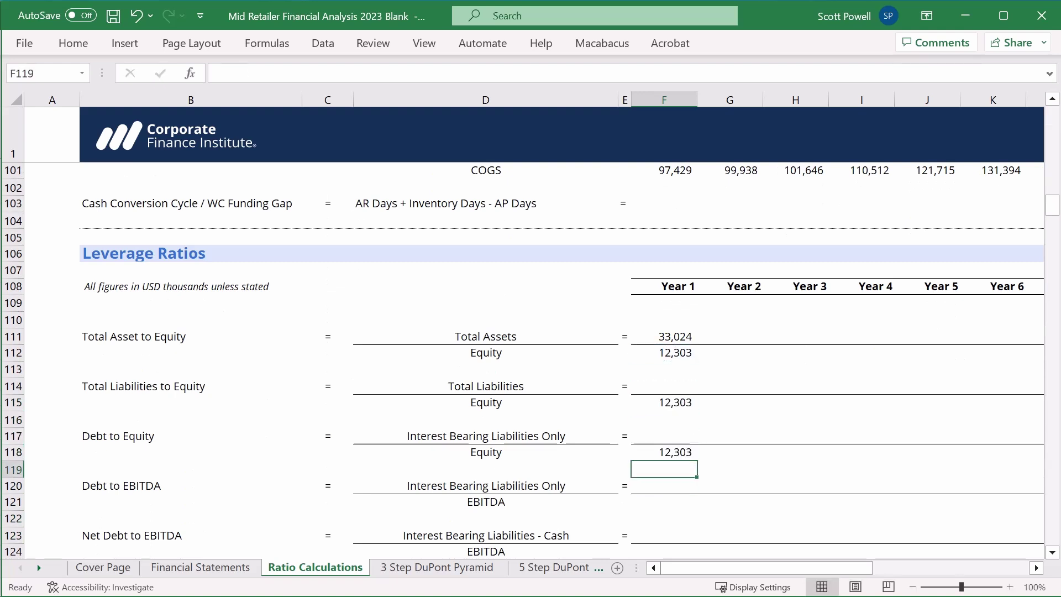
Link the Year 1 EBITDA cell of Debt to EBITDA (F121) to the EBITDA Margin's EBITDA value in F29.
{"action": "key", "text": "Down"}
{"action": "key", "text": "Down"}
{"action": "type", "text": "+"}
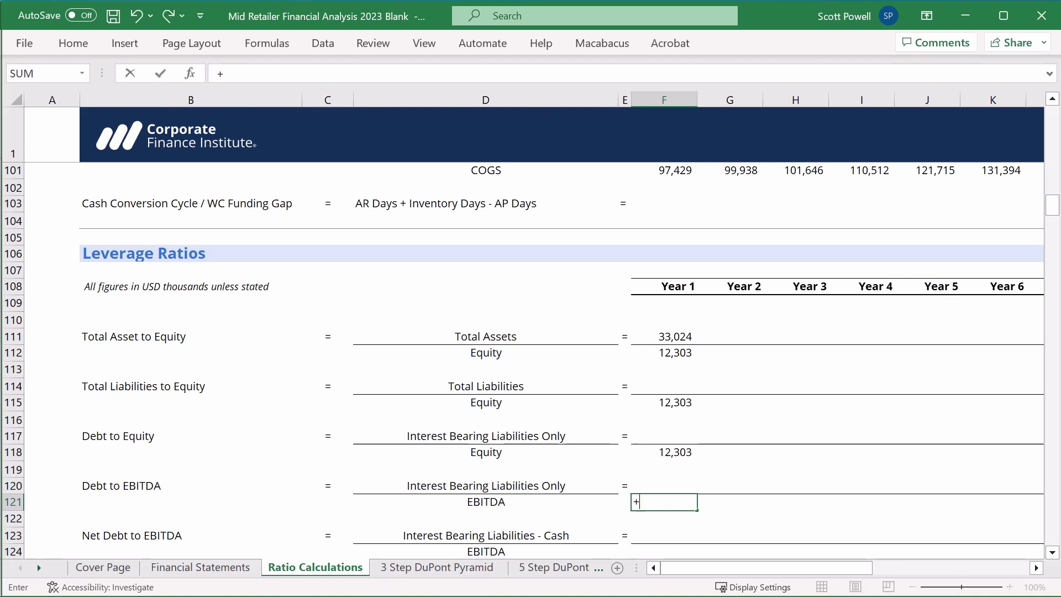
{"action": "key", "text": "Up"}
{"action": "key", "text": "Up"}
{"action": "key", "text": "Up"}
{"action": "key", "text": "Up"}
{"action": "key", "text": "Up"}
{"action": "key", "text": "Up"}
{"action": "key", "text": "Up"}
{"action": "key", "text": "Up"}
{"action": "key", "text": "Up"}
{"action": "key", "text": "Up"}
{"action": "key", "text": "Up"}
{"action": "key", "text": "Up"}
{"action": "key", "text": "Up"}
{"action": "key", "text": "Up"}
{"action": "key", "text": "Up"}
{"action": "key", "text": "Up"}
{"action": "key", "text": "Up"}
{"action": "key", "text": "Up"}
{"action": "key", "text": "Up"}
{"action": "key", "text": "Up"}
{"action": "key", "text": "Up"}
{"action": "key", "text": "Up"}
{"action": "key", "text": "Up"}
{"action": "key", "text": "Up"}
{"action": "key", "text": "Up"}
{"action": "key", "text": "Up"}
{"action": "key", "text": "Up"}
{"action": "key", "text": "Up"}
{"action": "key", "text": "Up"}
{"action": "key", "text": "Up"}
{"action": "key", "text": "Up"}
{"action": "key", "text": "Up"}
{"action": "key", "text": "Up"}
{"action": "key", "text": "Up"}
{"action": "key", "text": "Up"}
{"action": "key", "text": "Up"}
{"action": "key", "text": "Up"}
{"action": "key", "text": "Up"}
{"action": "key", "text": "Up"}
{"action": "key", "text": "Up"}
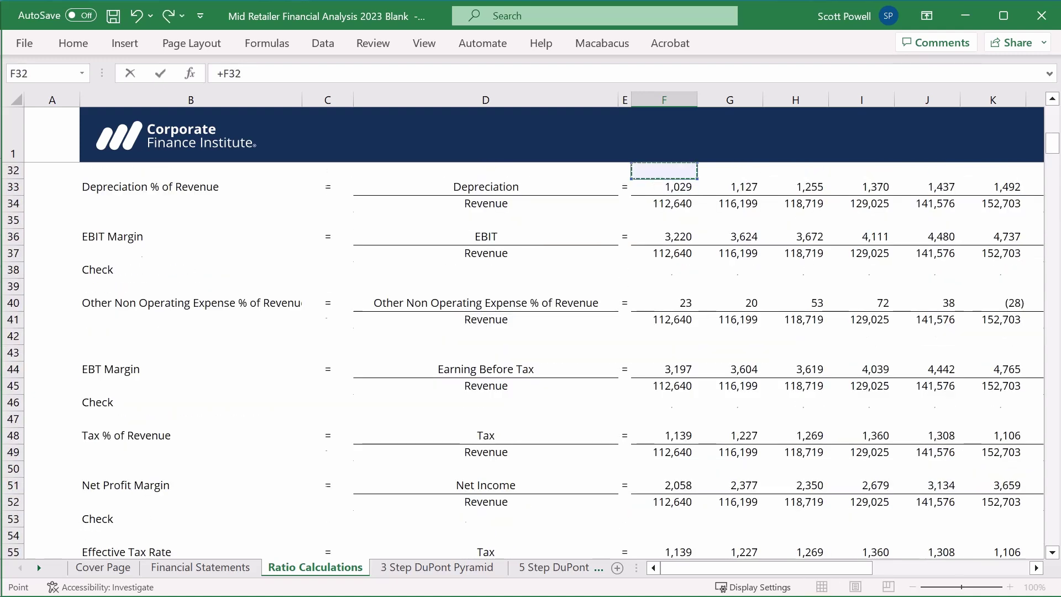
{"action": "key", "text": "Up"}
{"action": "key", "text": "Up"}
{"action": "key", "text": "Up"}
{"action": "key", "text": "Up"}
{"action": "key", "text": "Up"}
{"action": "key", "text": "Down"}
{"action": "key", "text": "Up"}
{"action": "key", "text": "Down"}
{"action": "key", "text": "Down"}
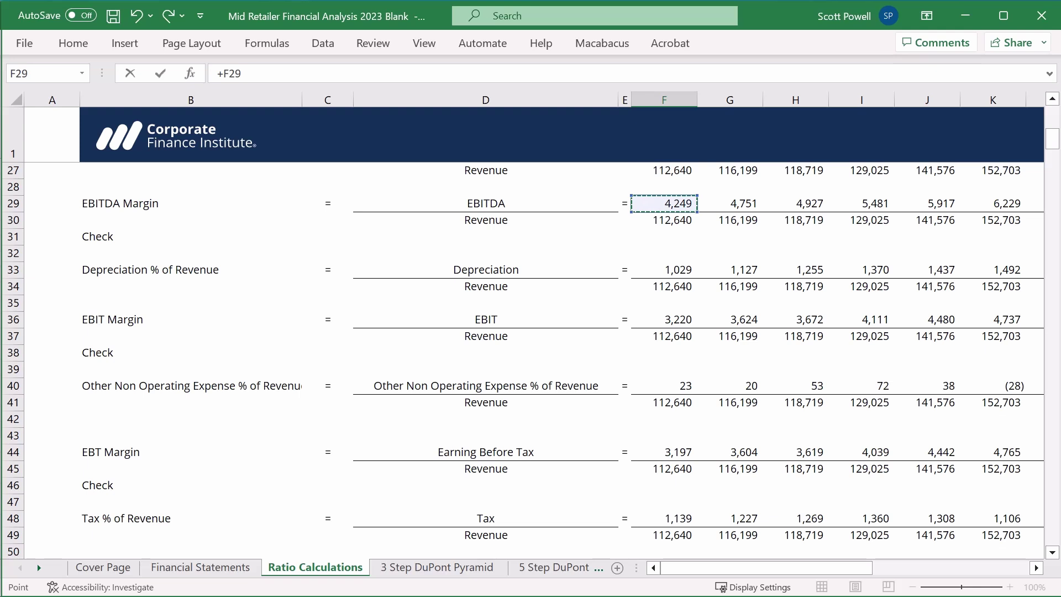
{"action": "key", "text": "Return"}
Link the Year 1 EBITDA cell of Net Debt to EBITDA (F124) to the EBITDA value in F121.
{"action": "key", "text": "Down"}
{"action": "key", "text": "Down"}
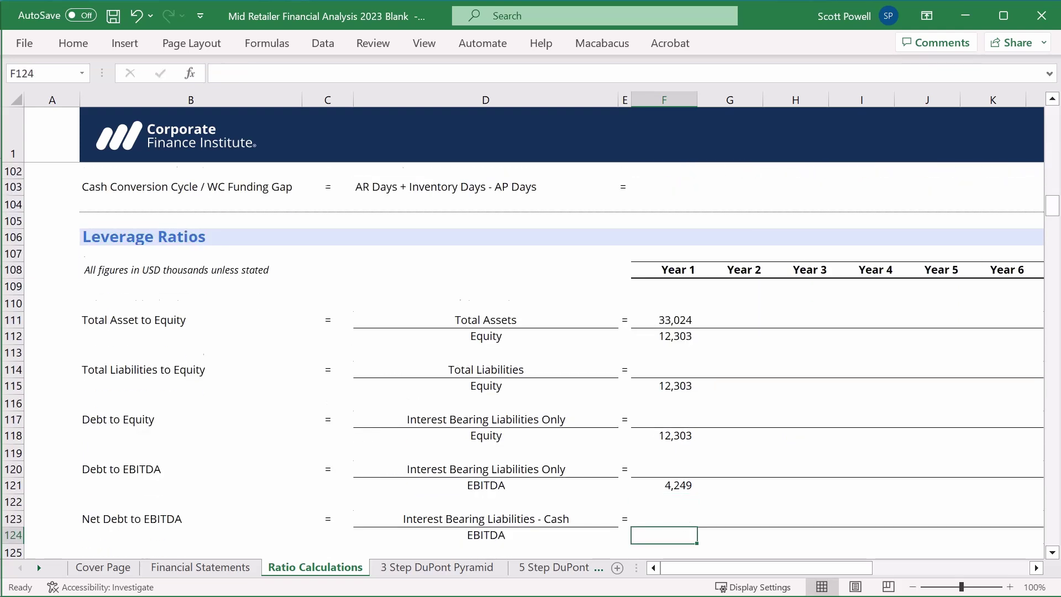
{"action": "key", "text": "Down"}
{"action": "key", "text": "Up"}
{"action": "type", "text": "+"}
{"action": "key", "text": "Up"}
{"action": "key", "text": "Up"}
{"action": "key", "text": "Up"}
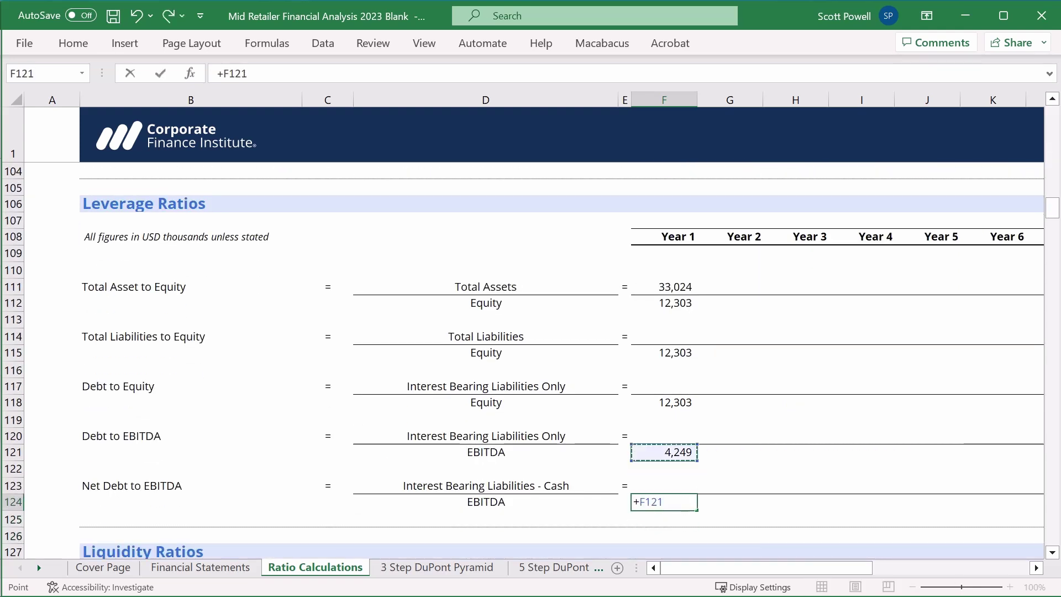
{"action": "key", "text": "Return"}
Link the Year 1 Interest Bearing Liabilities cell of Debt to Equity (F117) to Total Interest Bearing Liabilities in F62.
{"action": "key", "text": "Up"}
{"action": "key", "text": "Up"}
{"action": "key", "text": "Up"}
{"action": "key", "text": "Up"}
{"action": "key", "text": "Up"}
{"action": "key", "text": "Up"}
{"action": "key", "text": "Up"}
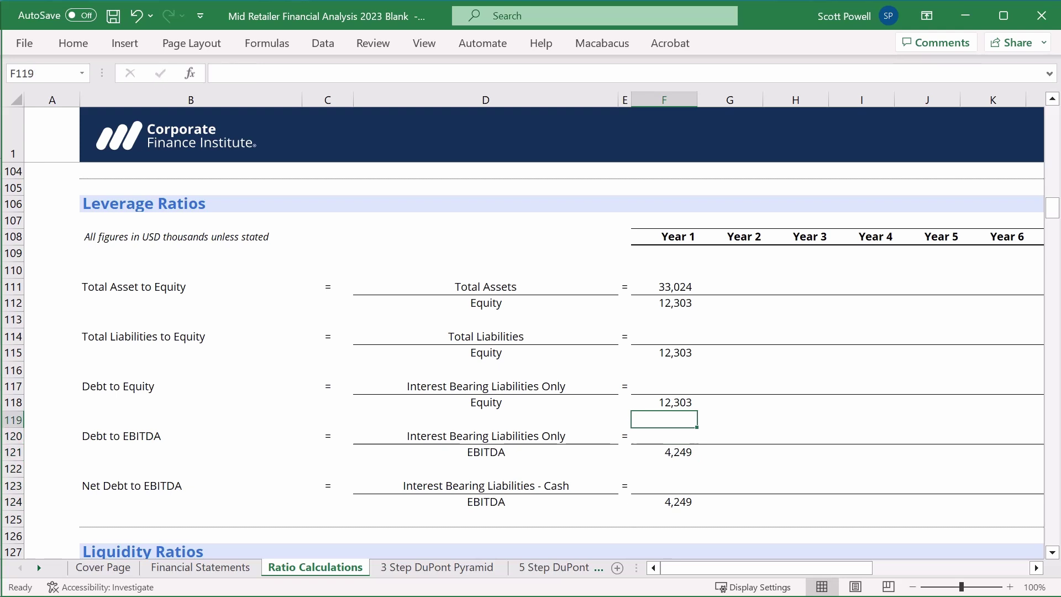
{"action": "key", "text": "Up"}
{"action": "type", "text": "+"}
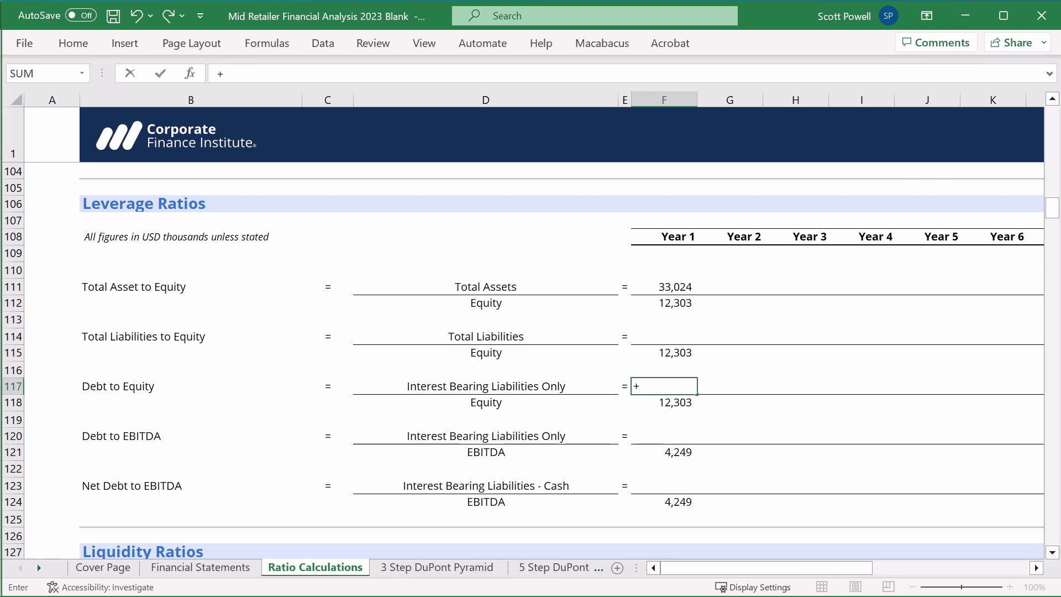
{"action": "key", "text": "Up"}
{"action": "key", "text": "Up"}
{"action": "key", "text": "Up"}
{"action": "key", "text": "Up"}
{"action": "key", "text": "Up"}
{"action": "key", "text": "Up"}
{"action": "key", "text": "Up"}
{"action": "key", "text": "Up"}
{"action": "key", "text": "Up"}
{"action": "key", "text": "Up"}
{"action": "key", "text": "Up"}
{"action": "key", "text": "Up"}
{"action": "key", "text": "Up"}
{"action": "key", "text": "Up"}
{"action": "key", "text": "Up"}
{"action": "key", "text": "Up"}
{"action": "key", "text": "Up"}
{"action": "key", "text": "Up"}
{"action": "key", "text": "Up"}
{"action": "key", "text": "Up"}
{"action": "key", "text": "Down"}
{"action": "key", "text": "Down"}
{"action": "key", "text": "Down"}
{"action": "key", "text": "Down"}
{"action": "key", "text": "Down"}
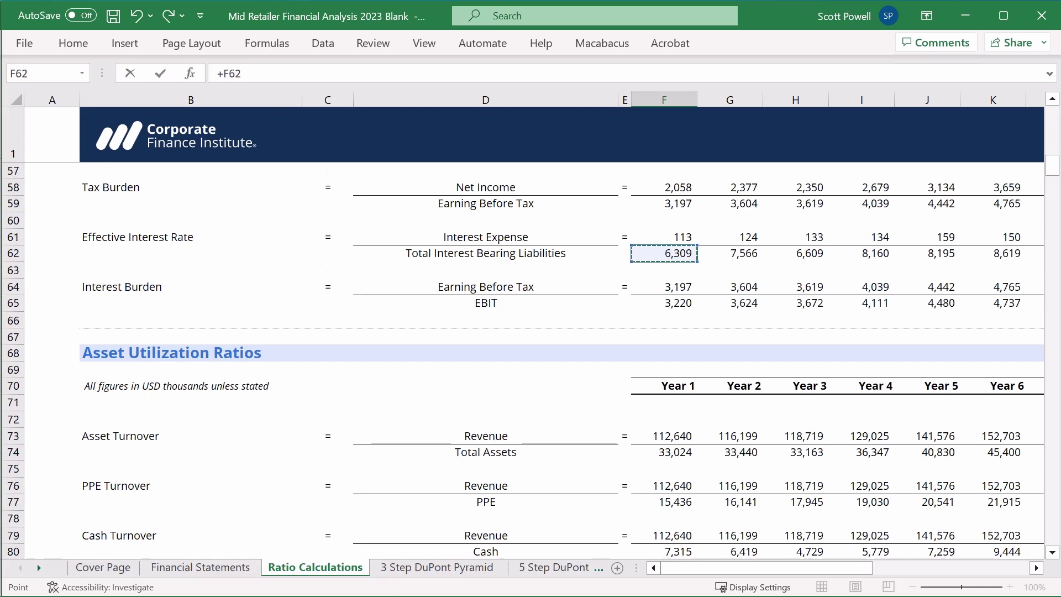
{"action": "key", "text": "Return"}
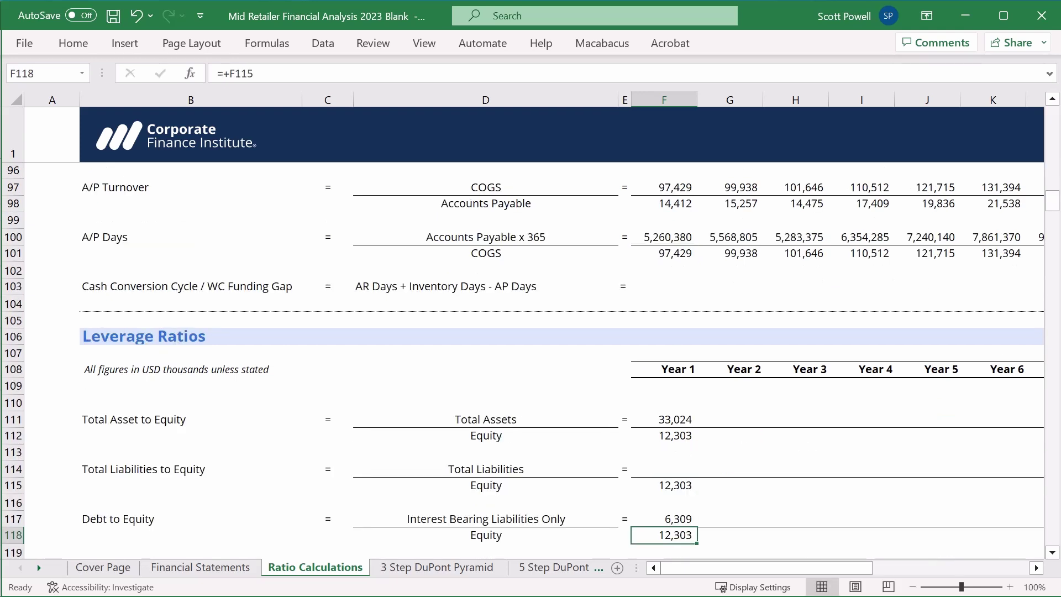
{"action": "key", "text": "Up"}
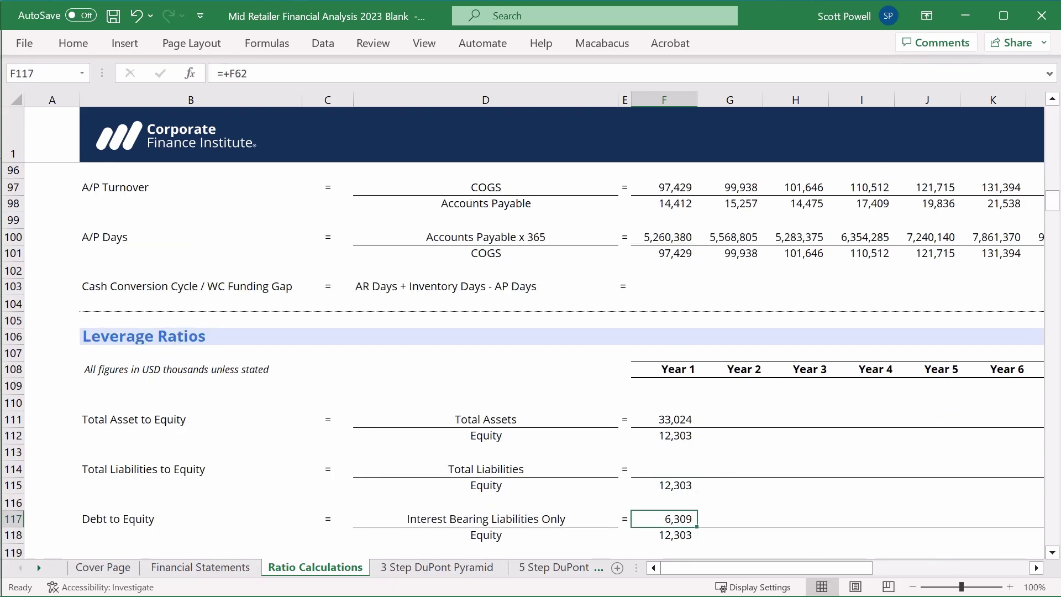
Link the Year 1 Interest Bearing Liabilities cell of Debt to EBITDA (F120) to the same item in F117.
{"action": "key", "text": "Down"}
{"action": "key", "text": "Down"}
{"action": "key", "text": "Down"}
{"action": "type", "text": "+"}
{"action": "key", "text": "Up"}
{"action": "key", "text": "Up"}
{"action": "key", "text": "Up"}
{"action": "key", "text": "Return"}
{"action": "key", "text": "Down"}
{"action": "key", "text": "Down"}
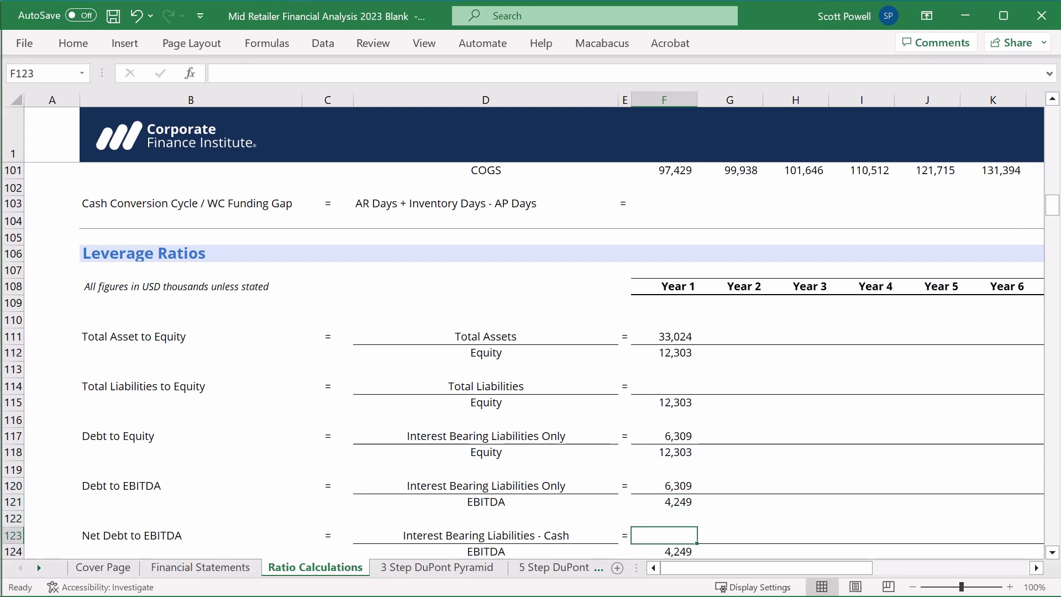
Calculate the Year 1 Interest Bearing Liabilities less Cash in F123 as F120 minus the Cash Turnover section's Cash value in F80.
{"action": "type", "text": "+"}
{"action": "key", "text": "Up"}
{"action": "key", "text": "Up"}
{"action": "key", "text": "Up"}
{"action": "type", "text": "-"}
{"action": "key", "text": "Up"}
{"action": "key", "text": "Up"}
{"action": "key", "text": "Up"}
{"action": "key", "text": "Up"}
{"action": "key", "text": "Up"}
{"action": "key", "text": "Up"}
{"action": "key", "text": "Up"}
{"action": "key", "text": "Up"}
{"action": "key", "text": "Up"}
{"action": "key", "text": "Up"}
{"action": "key", "text": "Up"}
{"action": "key", "text": "Up"}
{"action": "key", "text": "Up"}
{"action": "key", "text": "Up"}
{"action": "key", "text": "Up"}
{"action": "key", "text": "Up"}
{"action": "key", "text": "Up"}
{"action": "key", "text": "Up"}
{"action": "key", "text": "Up"}
{"action": "key", "text": "Up"}
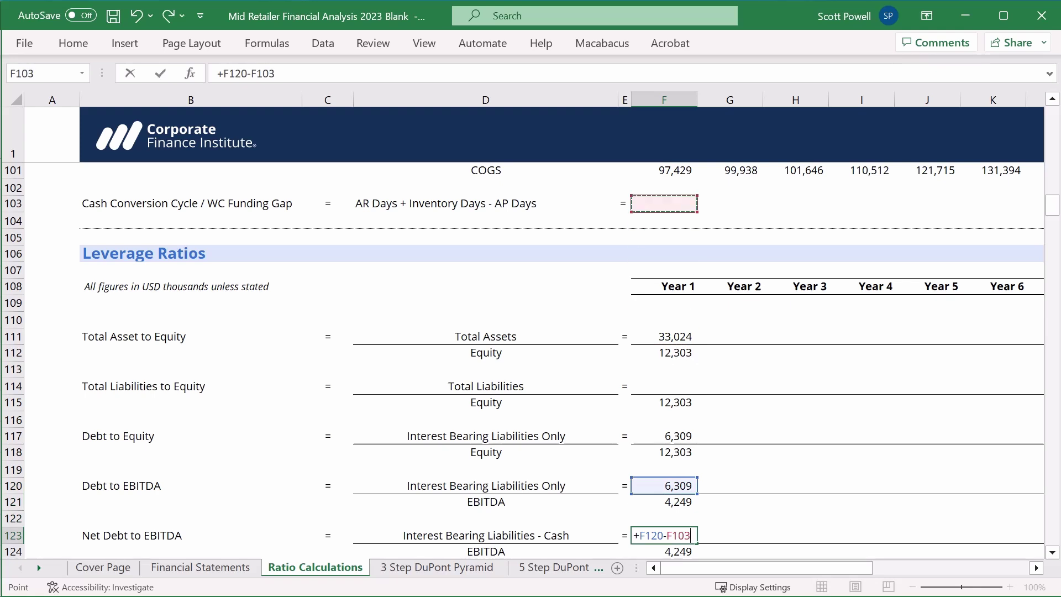
{"action": "key", "text": "Up"}
{"action": "key", "text": "Up"}
{"action": "key", "text": "Up"}
{"action": "key", "text": "Up"}
{"action": "key", "text": "Up"}
{"action": "key", "text": "Up"}
{"action": "key", "text": "Up"}
{"action": "key", "text": "Up"}
{"action": "key", "text": "Up"}
{"action": "key", "text": "Up"}
{"action": "key", "text": "Up"}
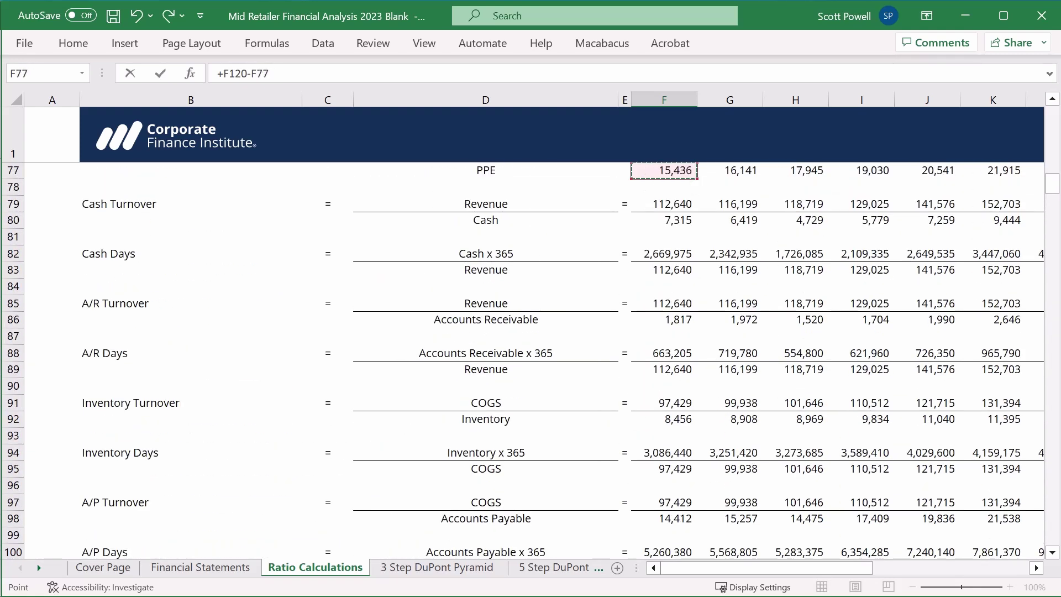
{"action": "key", "text": "Down"}
{"action": "key", "text": "Down"}
{"action": "key", "text": "Down"}
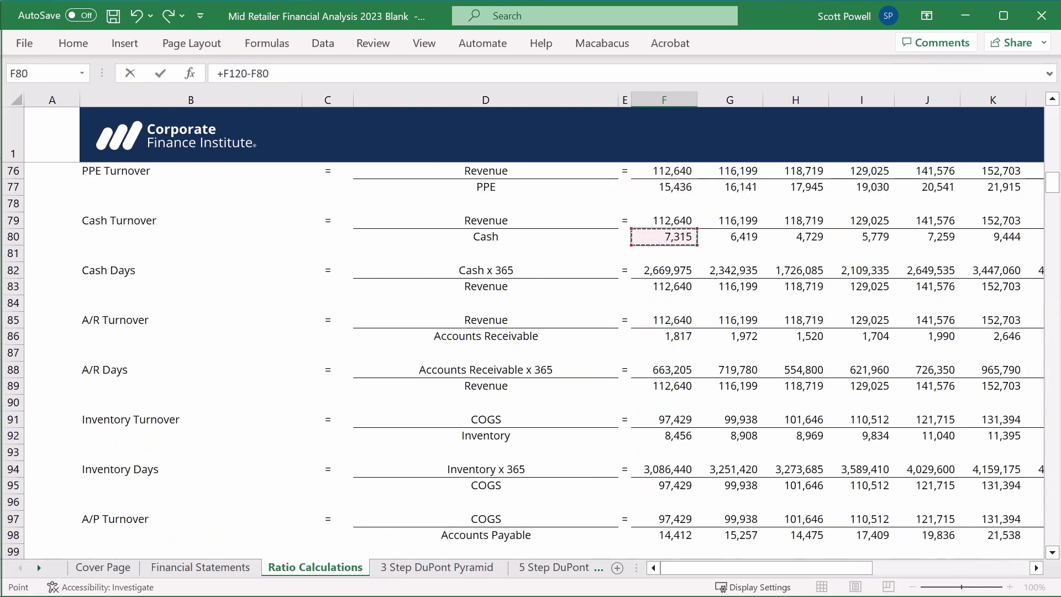
{"action": "key", "text": "Return"}
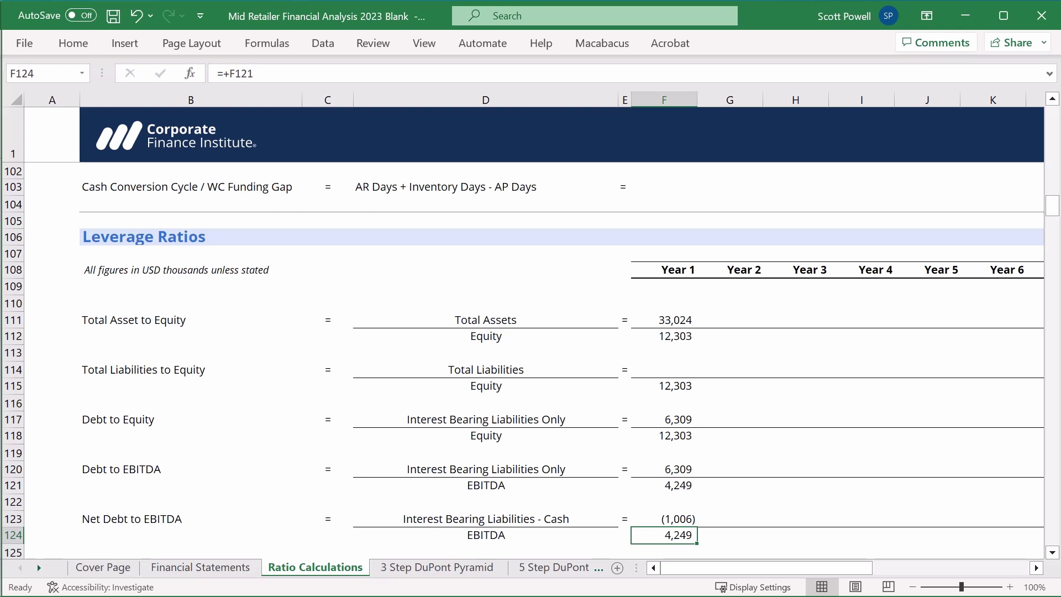
{"action": "key", "text": "Up"}
Link the Year 1 Total Liabilities cell of Total Liabilities to Equity (F114) to Total Liabilities in F94 of the Financial Statements sheet.
{"action": "left_click", "coordinate": [664, 369]}
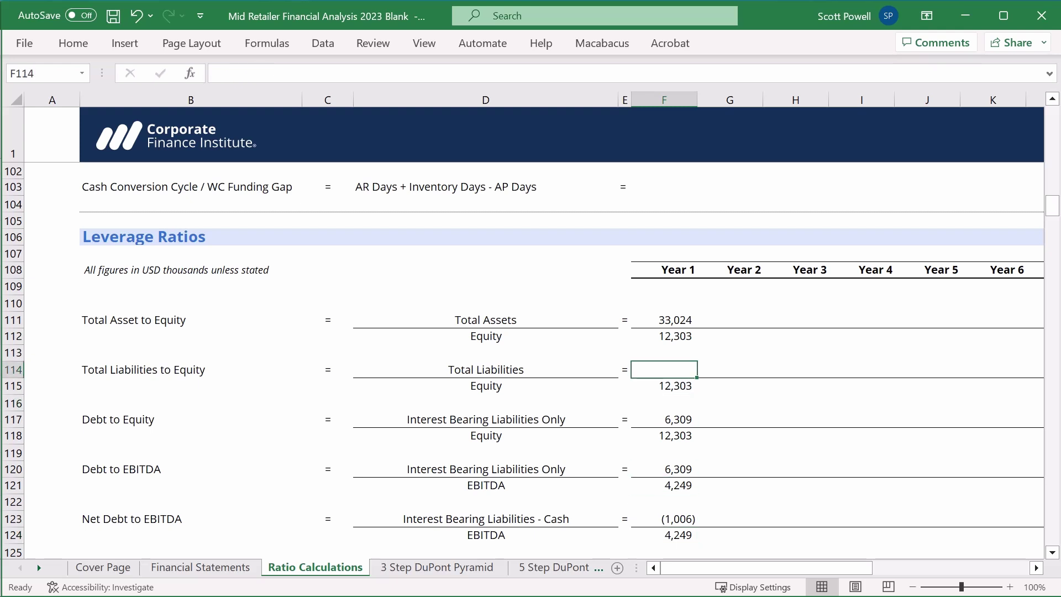
{"action": "type", "text": "+"}
{"action": "key", "text": "ctrl+Page_Up"}
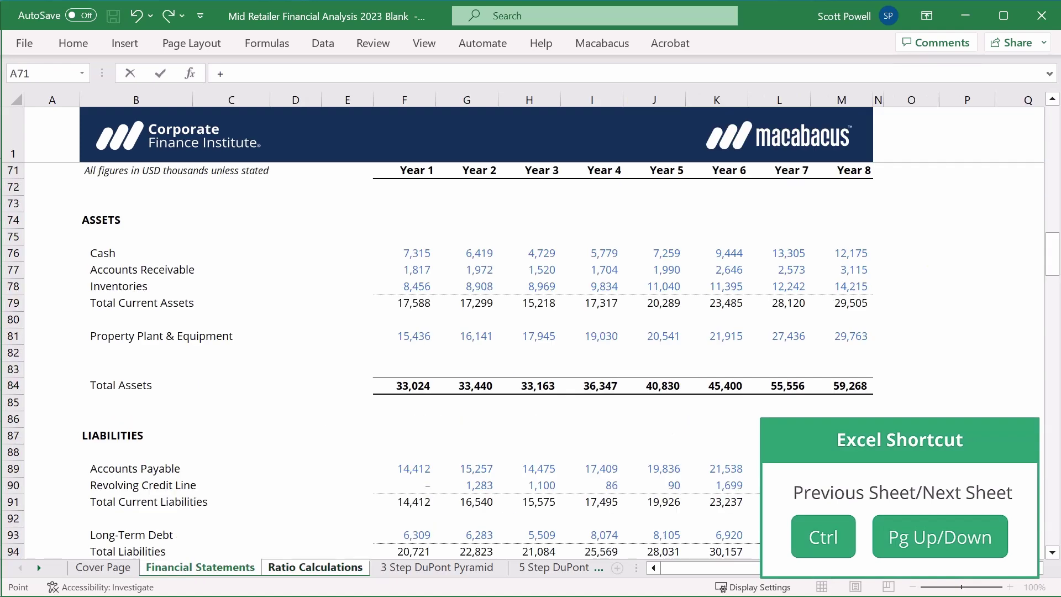
{"action": "key", "text": "Down"}
{"action": "key", "text": "Down"}
{"action": "key", "text": "Down"}
{"action": "key", "text": "Down"}
{"action": "key", "text": "Down"}
{"action": "key", "text": "Down"}
{"action": "key", "text": "Down"}
{"action": "key", "text": "Down"}
{"action": "key", "text": "Down"}
{"action": "key", "text": "Down"}
{"action": "key", "text": "Down"}
{"action": "key", "text": "Down"}
{"action": "key", "text": "Down"}
{"action": "key", "text": "Down"}
{"action": "key", "text": "Down"}
{"action": "key", "text": "Down"}
{"action": "key", "text": "Down"}
{"action": "key", "text": "Down"}
{"action": "key", "text": "Down"}
{"action": "key", "text": "Down"}
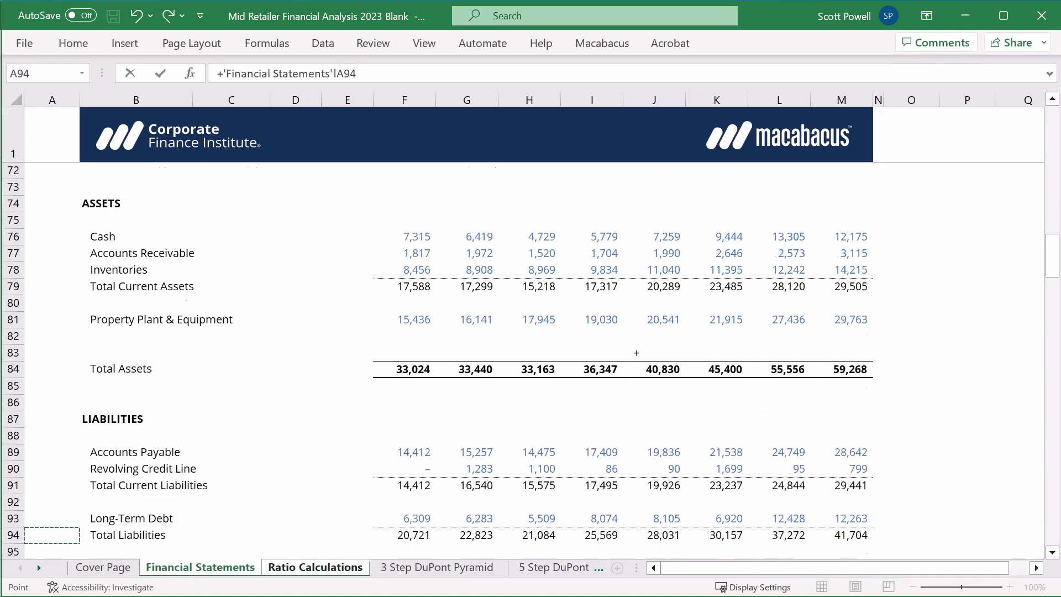
{"action": "key", "text": "Up"}
{"action": "key", "text": "Down"}
{"action": "key", "text": "Down"}
{"action": "key", "text": "Down"}
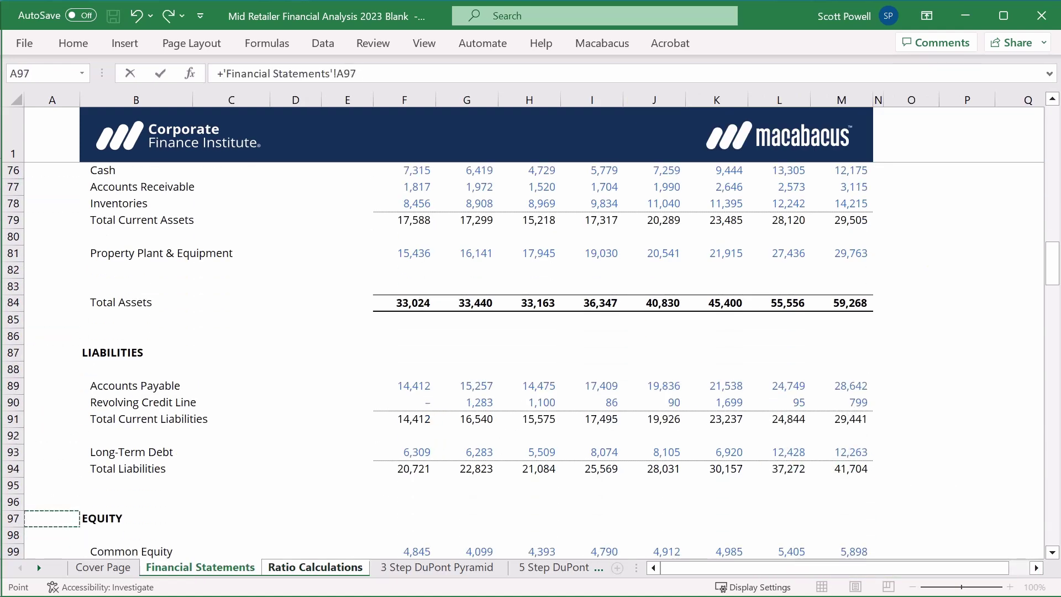
{"action": "key", "text": "Up"}
{"action": "key", "text": "Up"}
{"action": "key", "text": "Up"}
{"action": "key", "text": "Up"}
{"action": "key", "text": "Down"}
{"action": "key", "text": "Right"}
{"action": "key", "text": "Right"}
{"action": "key", "text": "Right"}
{"action": "key", "text": "Right"}
{"action": "key", "text": "Right"}
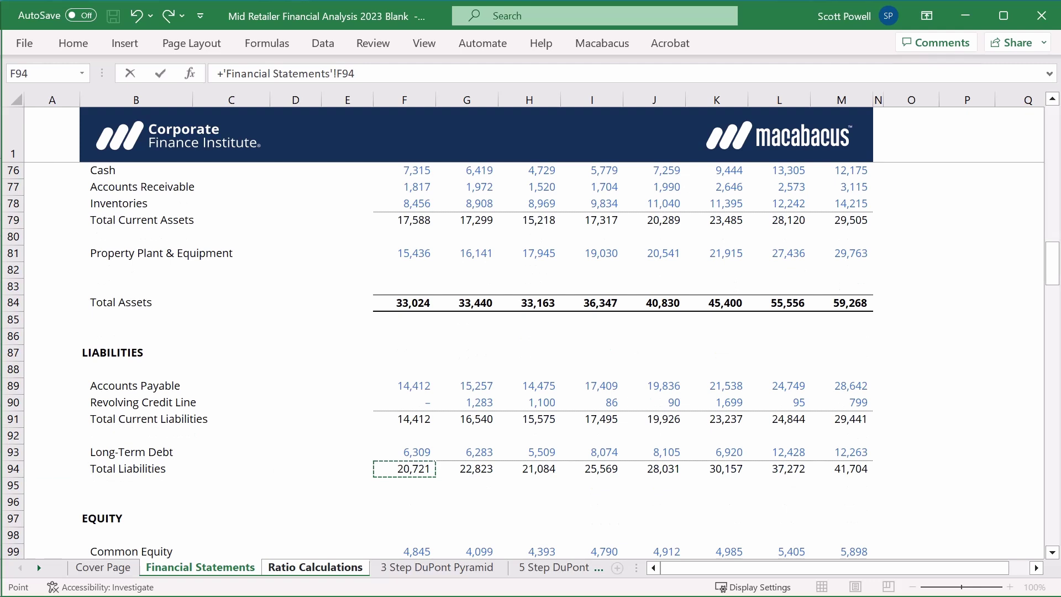
{"action": "key", "text": "Return"}
Fill the Year 1 leverage ratio inputs in F111:F124 across to Year 8 in column M.
{"action": "key", "text": "Up"}
{"action": "key", "text": "Up"}
{"action": "key", "text": "Up"}
{"action": "key", "text": "Up"}
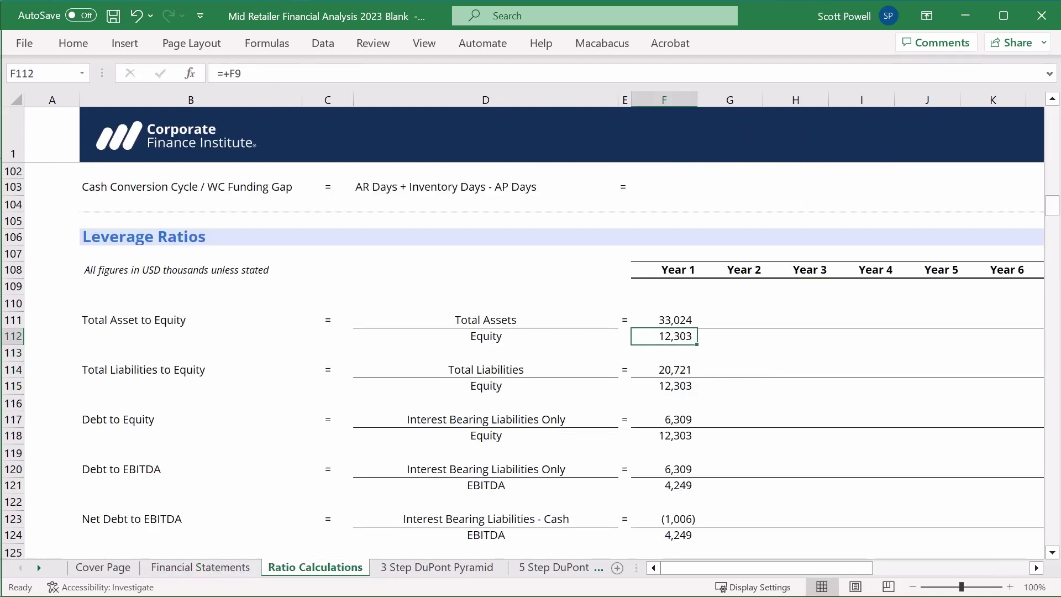
{"action": "key", "text": "shift+Down"}
{"action": "key", "text": "shift+Down"}
{"action": "key", "text": "shift+Down"}
{"action": "key", "text": "shift+Down"}
{"action": "key", "text": "shift+Down"}
{"action": "key", "text": "shift+Down"}
{"action": "key", "text": "shift+Down"}
{"action": "key", "text": "shift+Down"}
{"action": "key", "text": "shift+Down"}
{"action": "key", "text": "shift+Down"}
{"action": "key", "text": "shift+Down"}
{"action": "key", "text": "shift+Down"}
{"action": "key", "text": "shift+Down"}
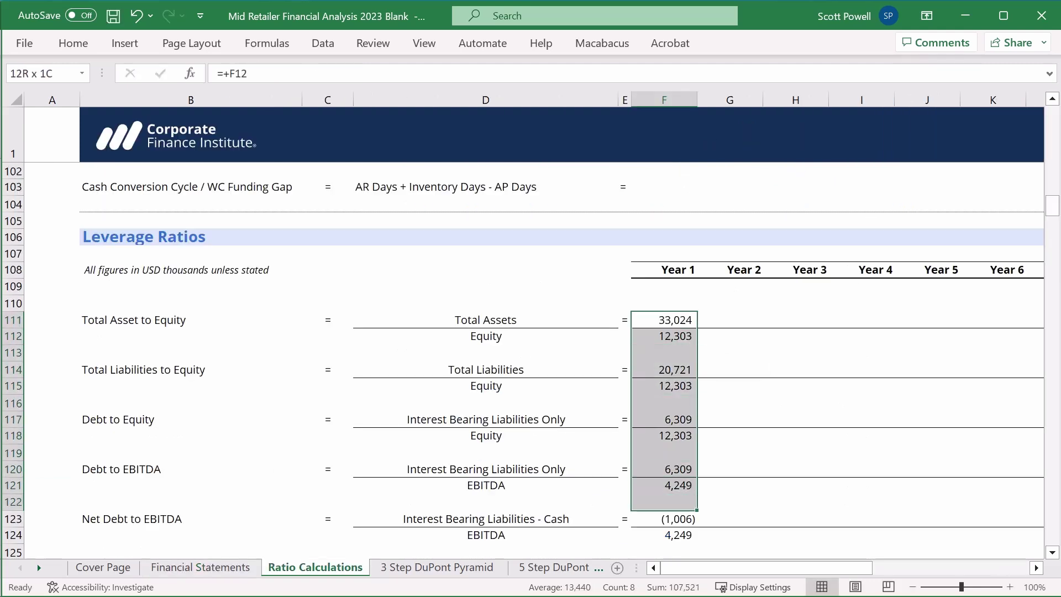
{"action": "key", "text": "shift+Right"}
{"action": "key", "text": "shift+Right"}
{"action": "key", "text": "shift+Right"}
{"action": "key", "text": "shift+Right"}
{"action": "key", "text": "shift+Right"}
{"action": "key", "text": "shift+Right"}
{"action": "key", "text": "shift+Right"}
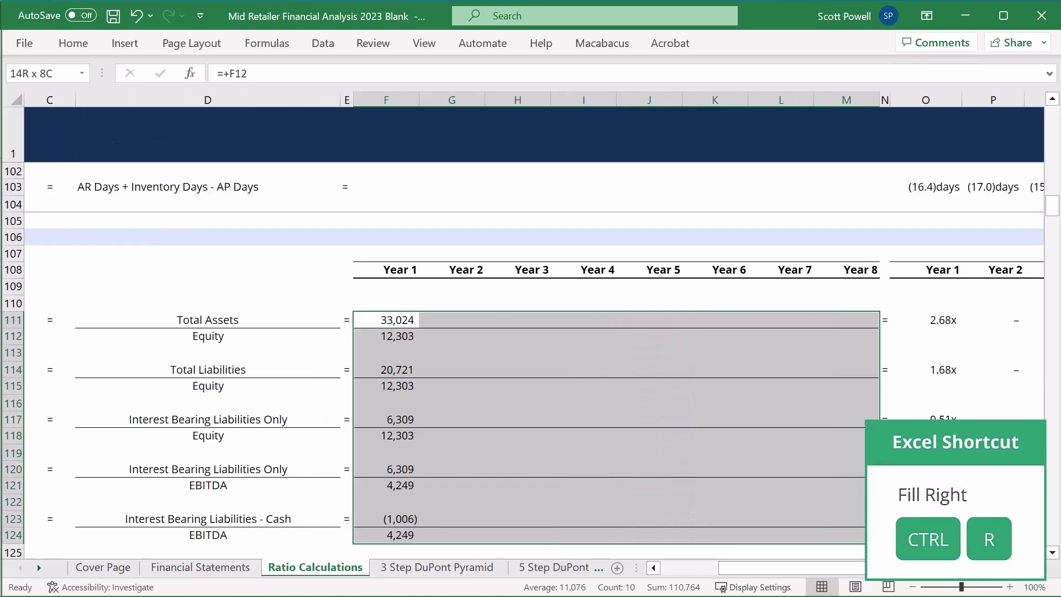
{"action": "key", "text": "ctrl+r"}
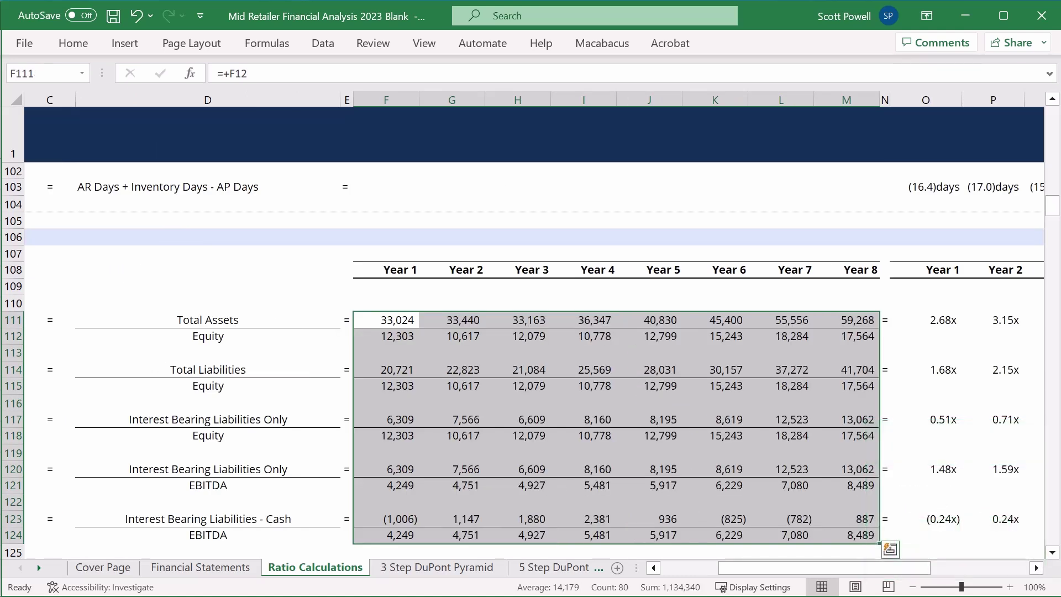
Review the leverage ratio rows down to the Debt to EBITDA definition of Interest Bearing Liabilities Only over EBITDA.
{"action": "key", "text": "Down"}
{"action": "key", "text": "Down"}
{"action": "key", "text": "Down"}
{"action": "key", "text": "Down"}
{"action": "key", "text": "Down"}
{"action": "key", "text": "Down"}
{"action": "key", "text": "Down"}
{"action": "key", "text": "Down"}
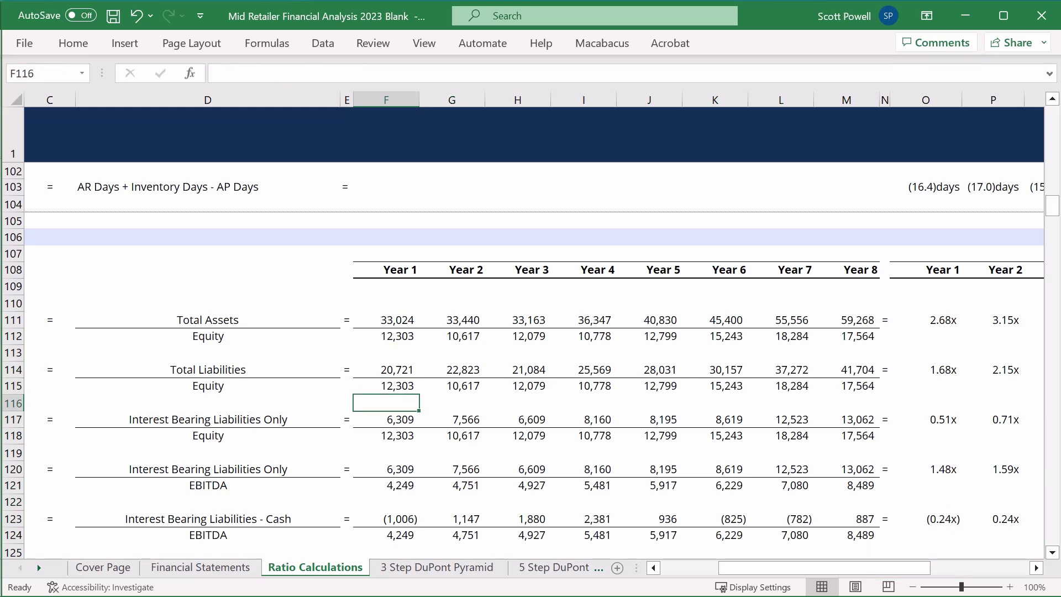
{"action": "key", "text": "Left"}
{"action": "key", "text": "Left"}
{"action": "key", "text": "Left"}
{"action": "key", "text": "Left"}
{"action": "key", "text": "Left"}
{"action": "key", "text": "Down"}
{"action": "key", "text": "Right"}
{"action": "key", "text": "Right"}
{"action": "key", "text": "Right"}
{"action": "key", "text": "Down"}
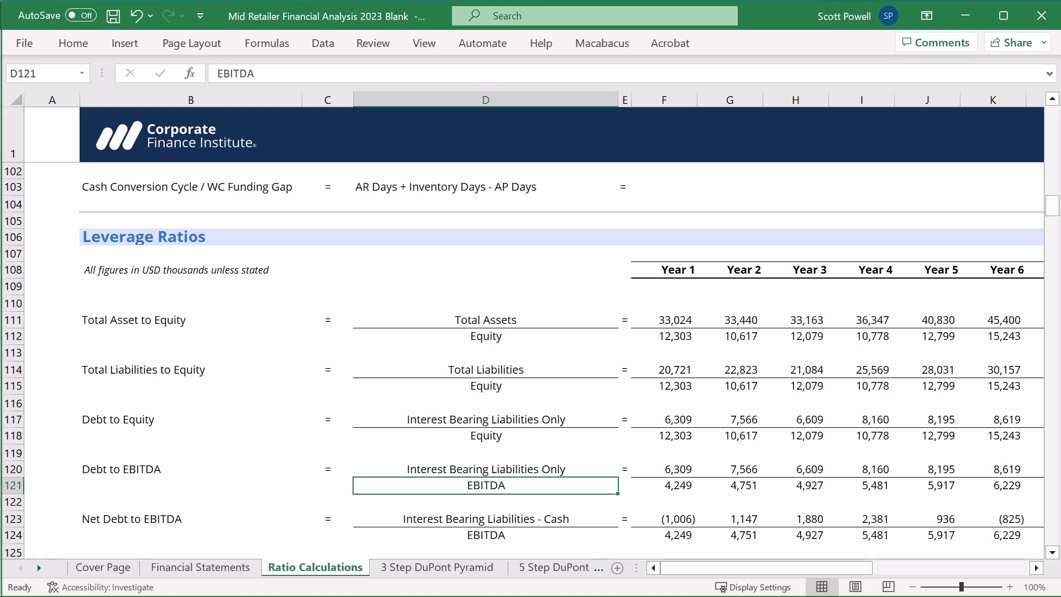
Select the calculated Debt to EBITDA ratios for Years 1 to 8 in O120:V120 to examine their trend.
{"action": "key", "text": "Up"}
{"action": "key", "text": "Right"}
{"action": "key", "text": "Right"}
{"action": "key", "text": "Right"}
{"action": "key", "text": "Right"}
{"action": "key", "text": "Right"}
{"action": "key", "text": "Right"}
{"action": "key", "text": "Right"}
{"action": "key", "text": "Right"}
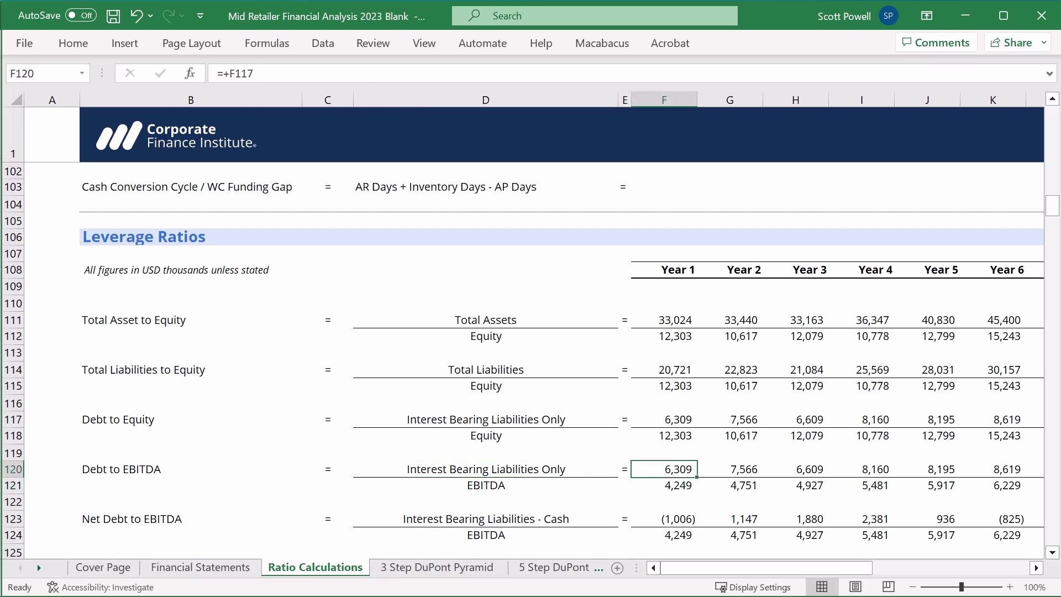
{"action": "key", "text": "Right"}
{"action": "key", "text": "Right"}
{"action": "key", "text": "Right"}
{"action": "key", "text": "Right"}
{"action": "key", "text": "Right"}
{"action": "key", "text": "Right"}
{"action": "key", "text": "Right"}
{"action": "key", "text": "Right"}
{"action": "key", "text": "Right"}
{"action": "key", "text": "Right"}
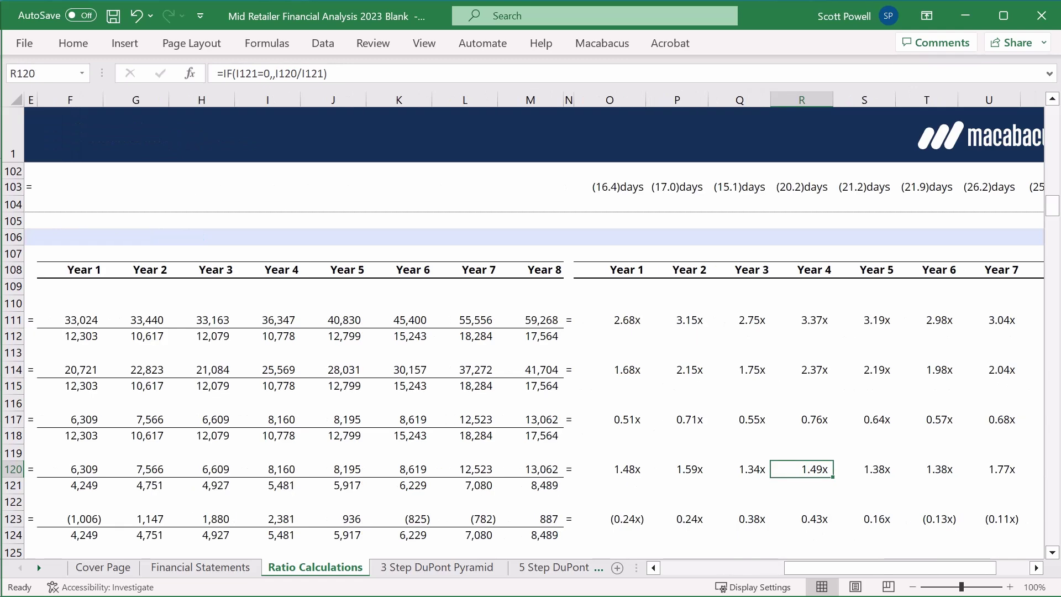
{"action": "key", "text": "shift+Left"}
{"action": "key", "text": "shift+Left"}
{"action": "key", "text": "shift+Left"}
{"action": "key", "text": "shift+Left"}
{"action": "key", "text": "shift+Left"}
{"action": "key", "text": "shift+Left"}
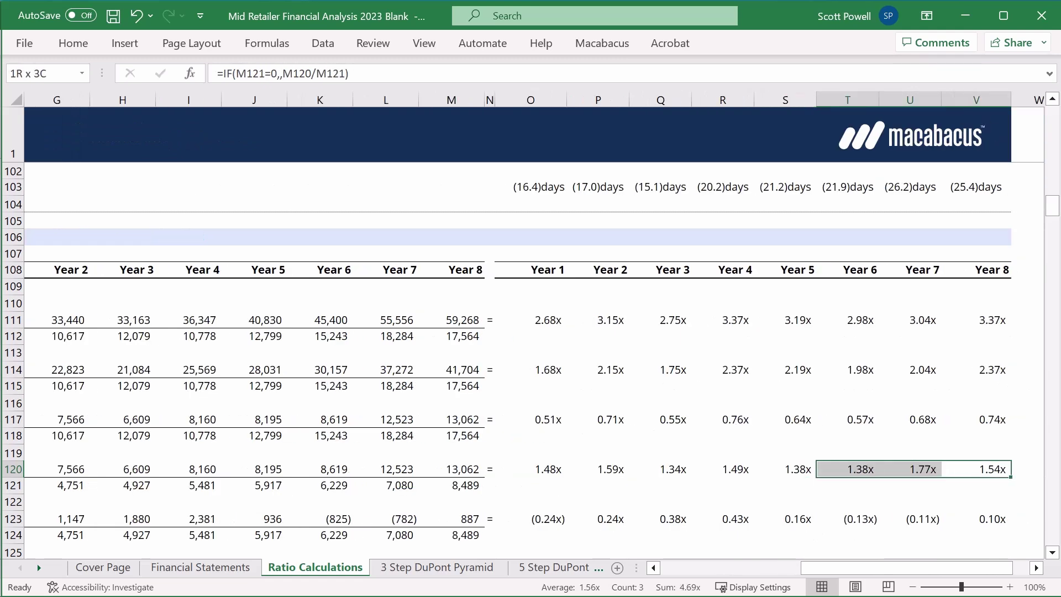
{"action": "key", "text": "shift+Left"}
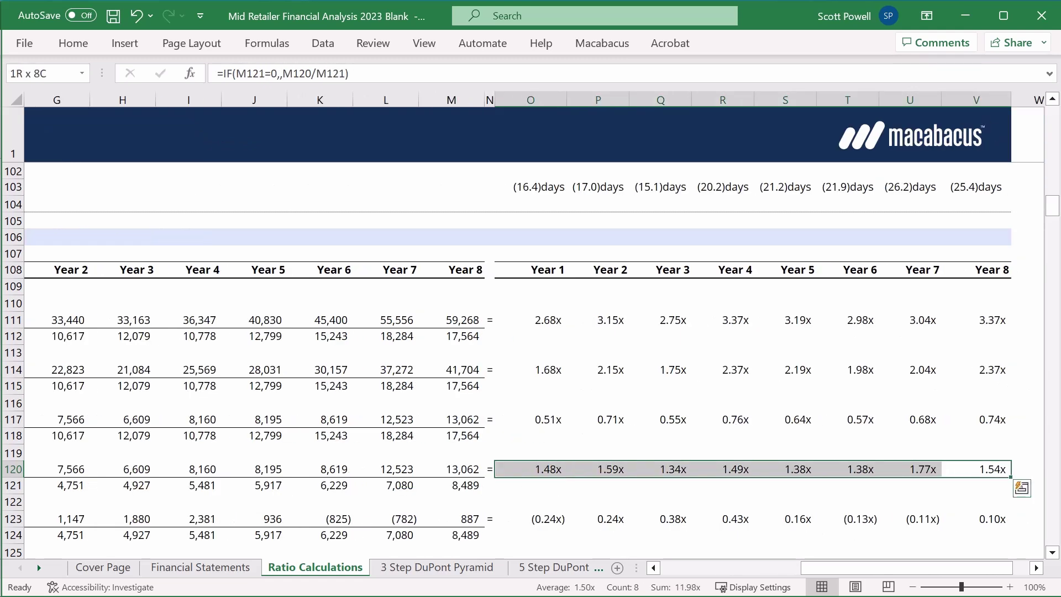